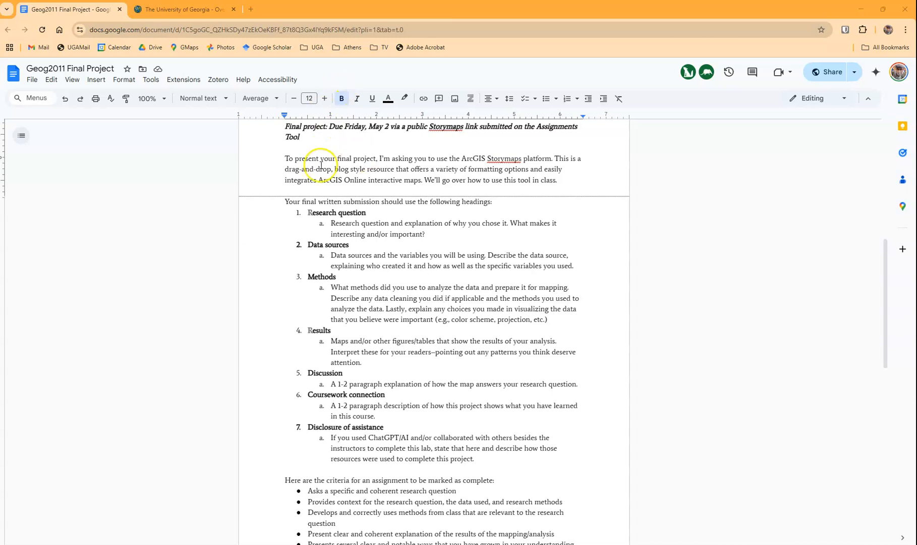
Switch to ArcGIS Online and create a new ArcGIS StoryMaps story from your content, titled "My amazing title here"
left_click(175, 11)
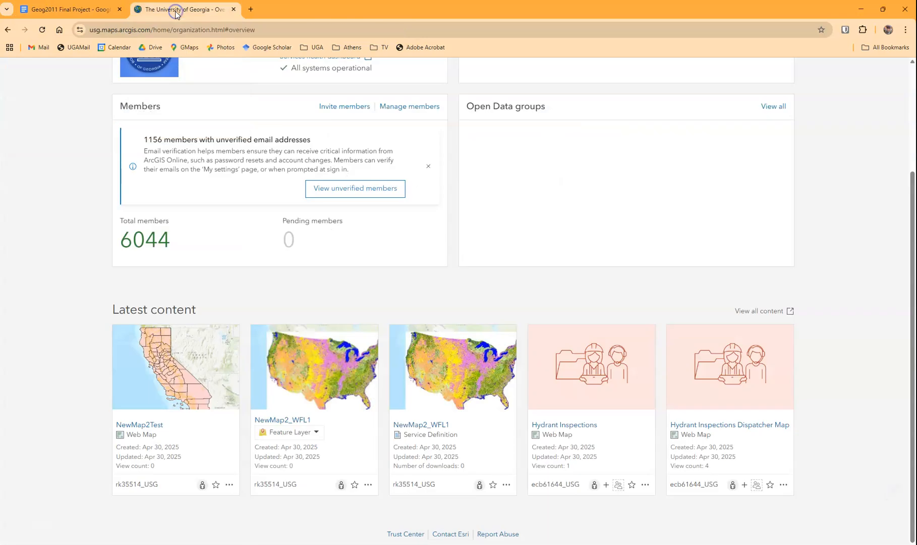
scroll(290, 186, "up", 3)
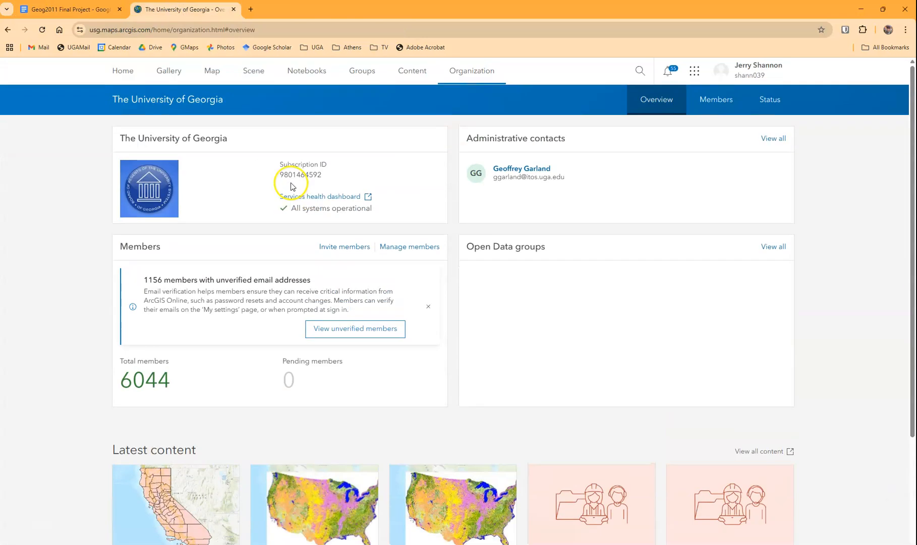
left_click(417, 78)
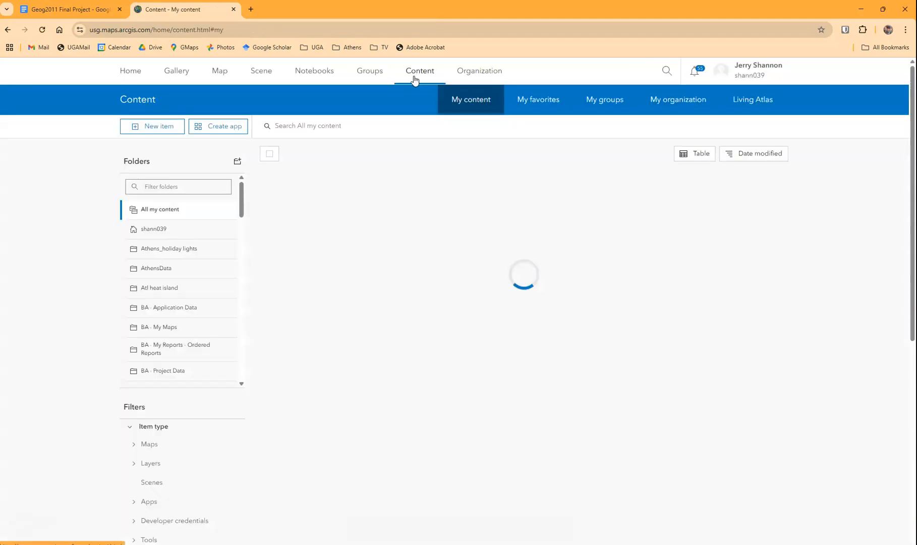
left_click(224, 126)
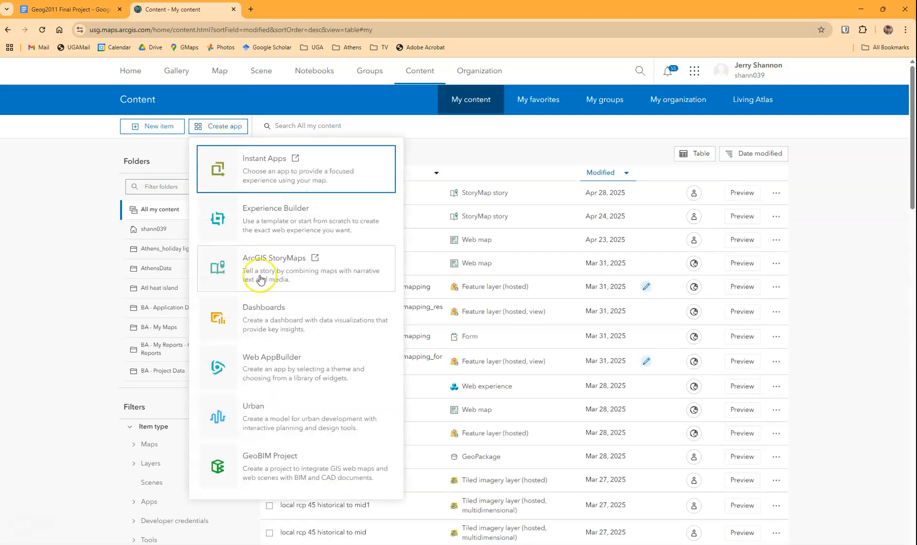
left_click(258, 270)
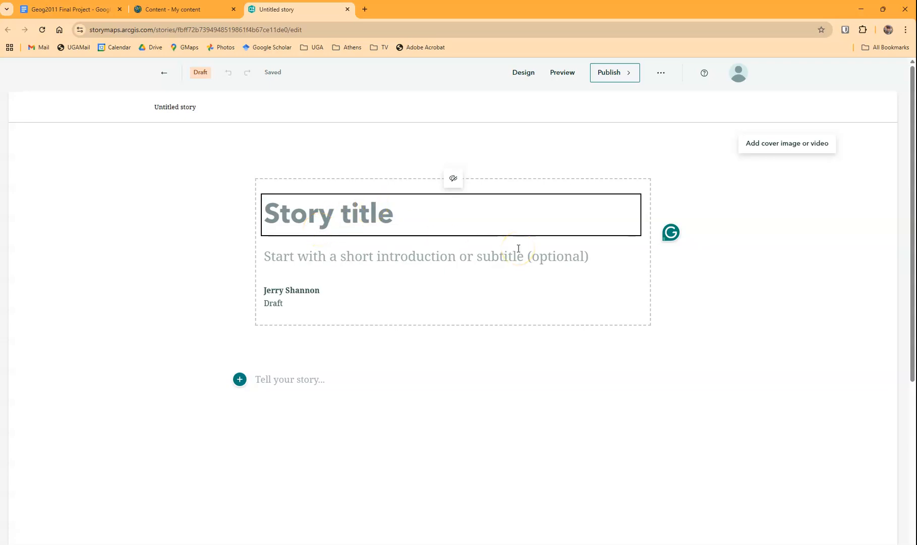
type("My amazing title")
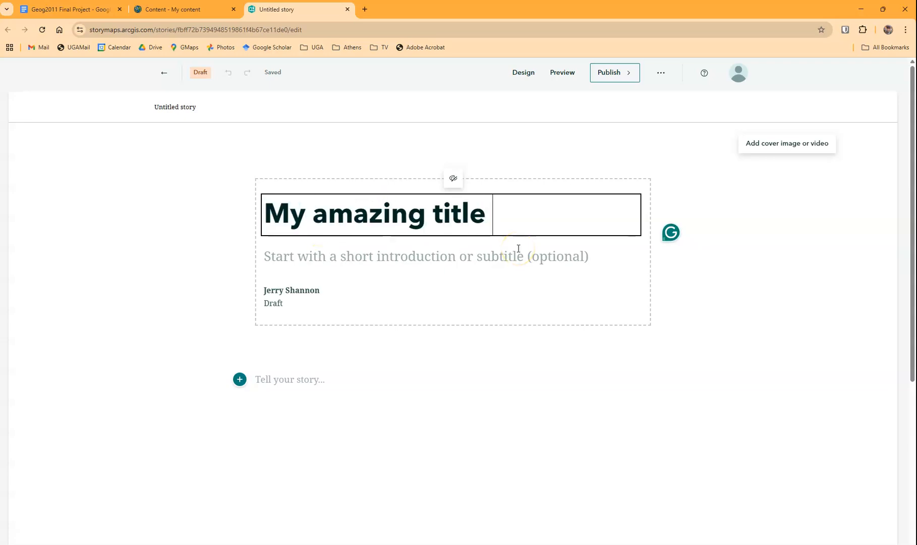
type(" here")
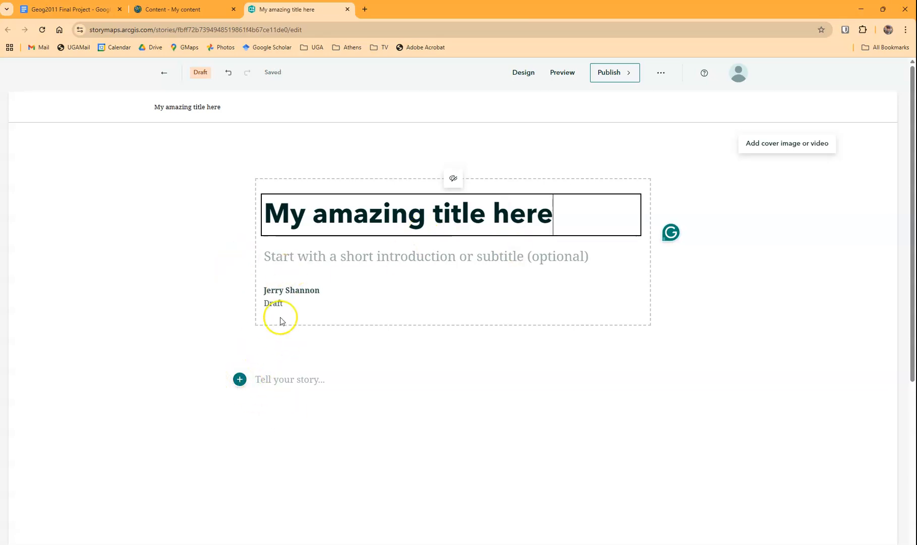
Check the required headings in the assignment document, then write "Research question" and "Explain your research question here." as separate paragraphs in the story body
left_click(40, 7)
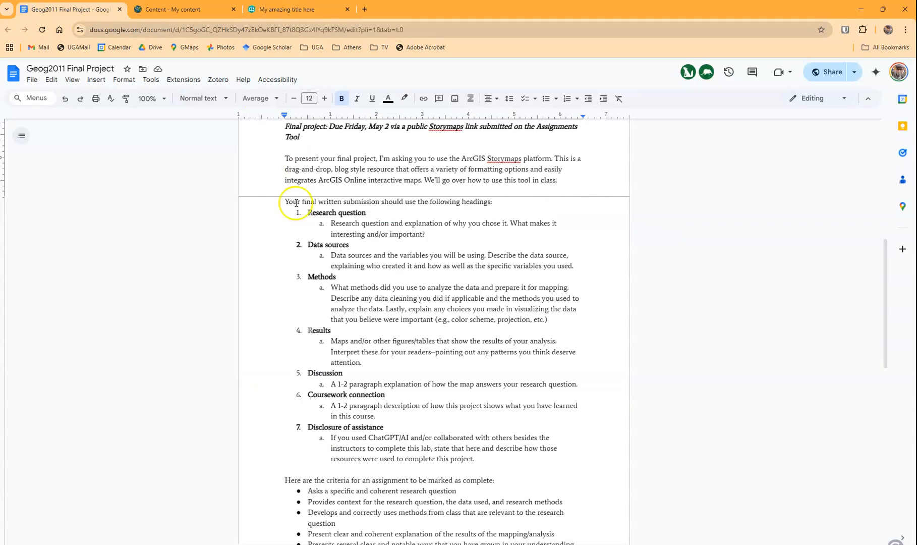
left_click(297, 9)
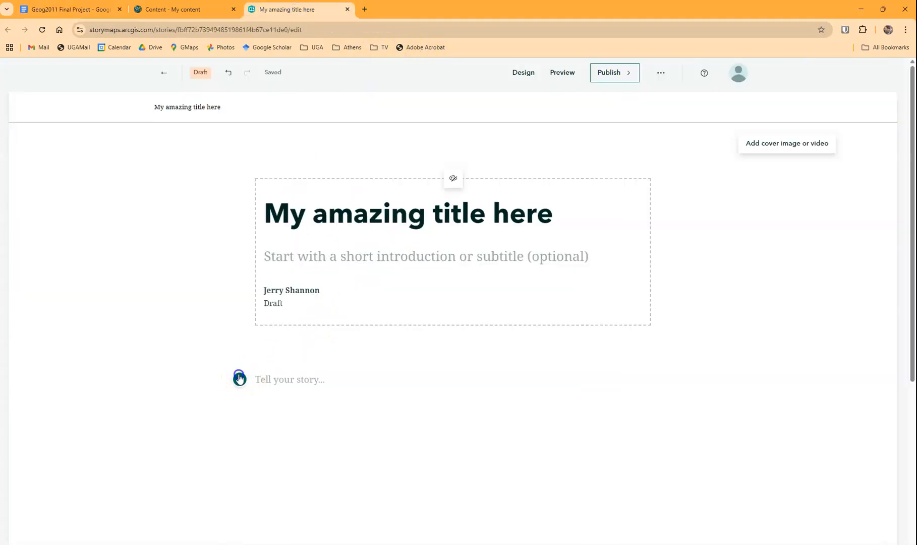
left_click(239, 379)
left_click(305, 325)
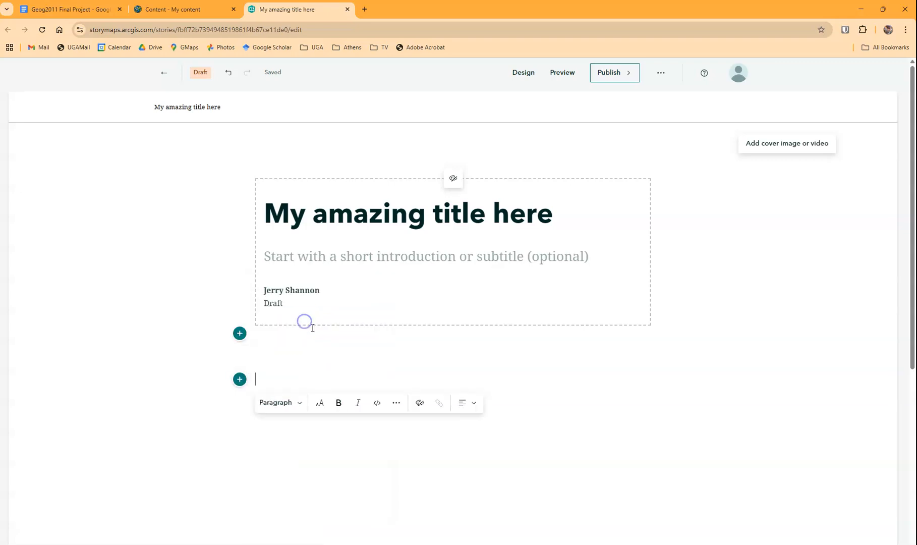
type("Research question")
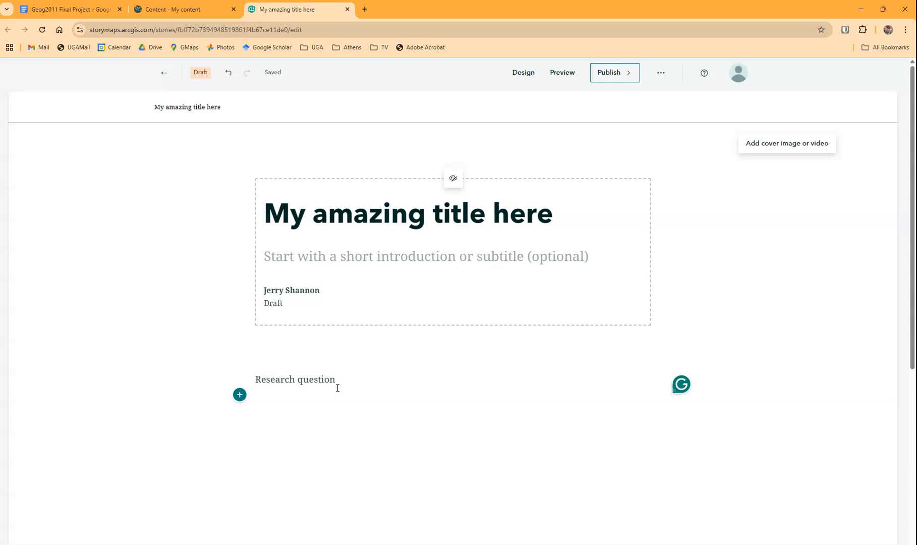
left_click(343, 388)
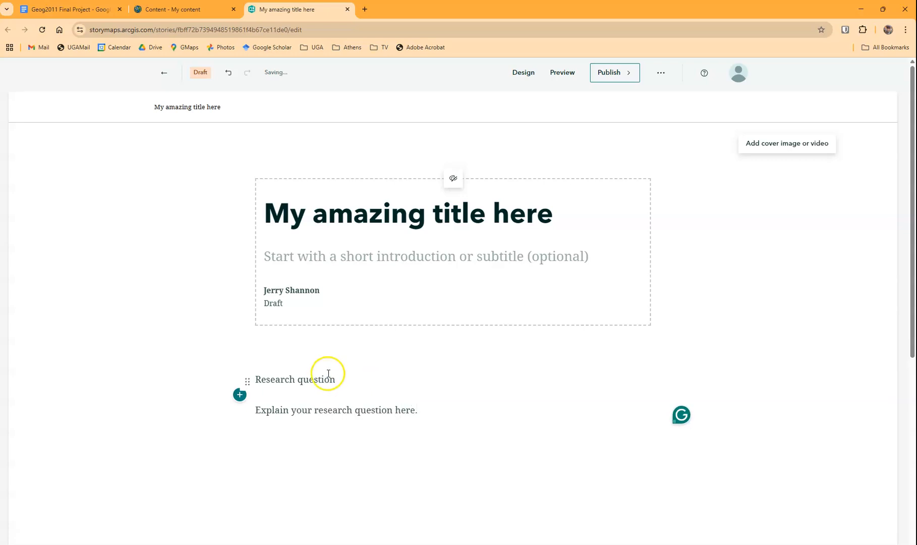
Format the "Research question" line as Heading 1, and view the options for adding a cover image or video without adding one
left_click_drag(337, 382, 258, 379)
left_click(204, 401)
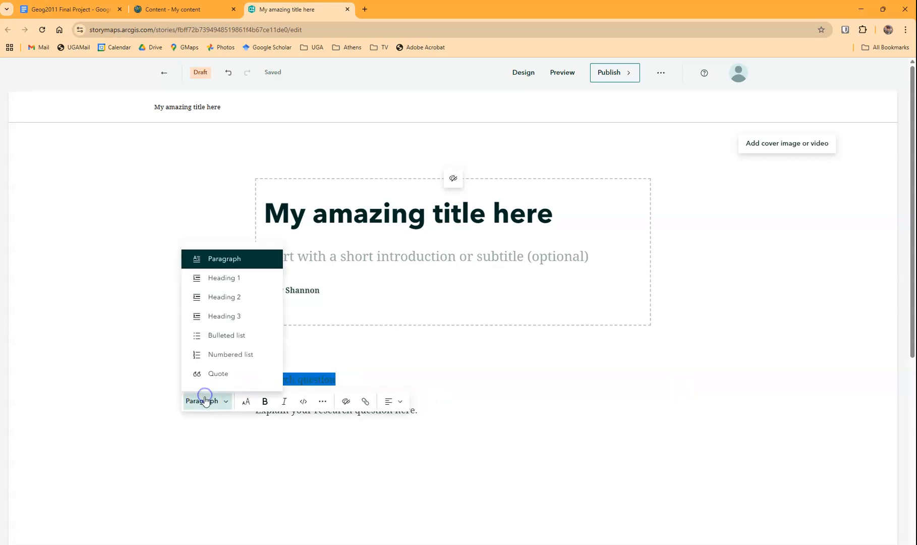
left_click(224, 278)
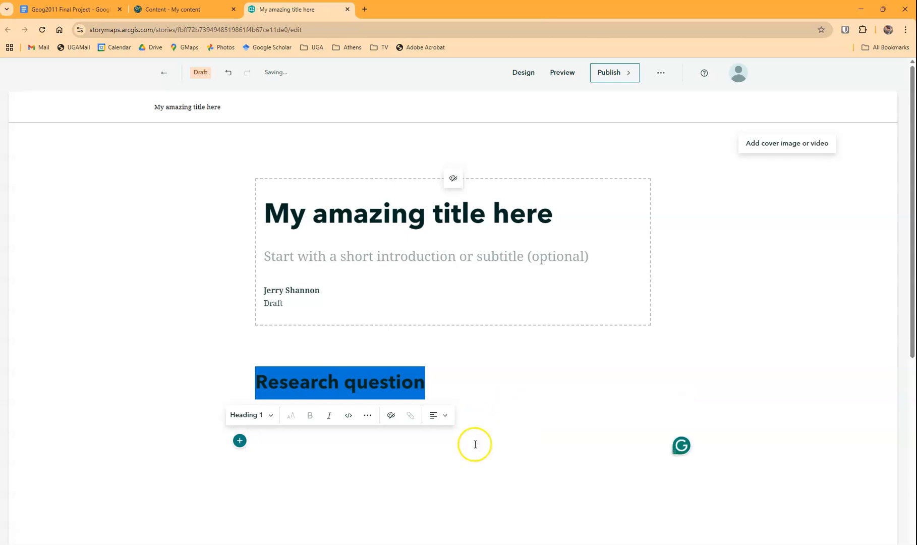
left_click(432, 451)
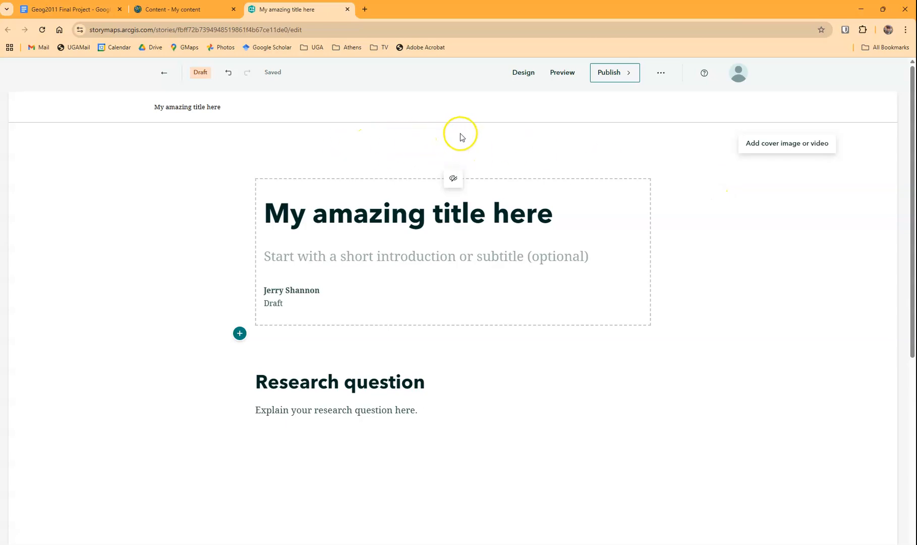
left_click(795, 146)
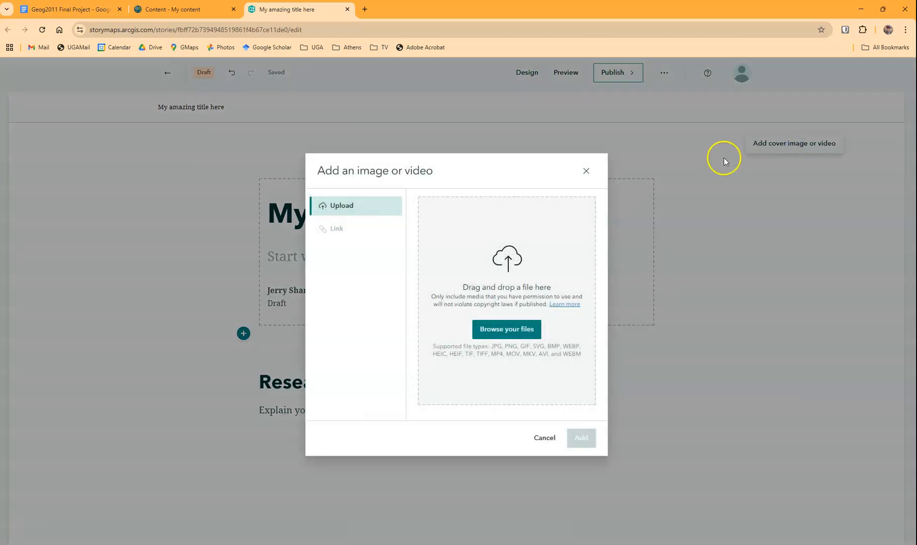
left_click(585, 171)
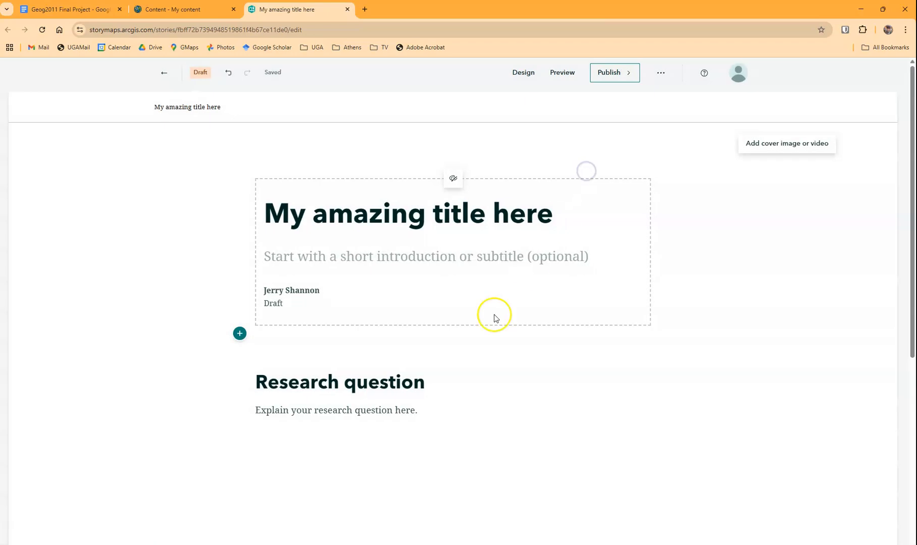
Add the lines "Data sources", "Methods" and "Results" below the research question text, following the headings in the assignment document
left_click(432, 410)
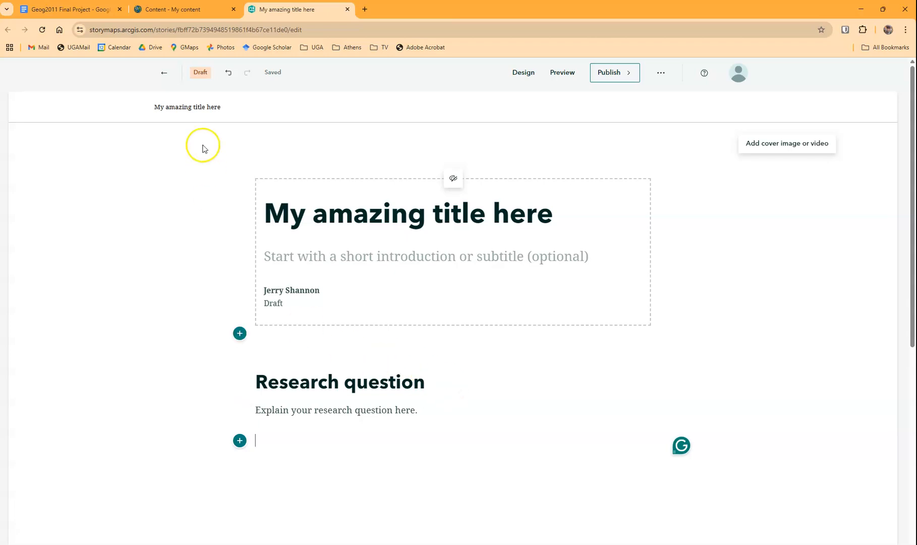
left_click(70, 9)
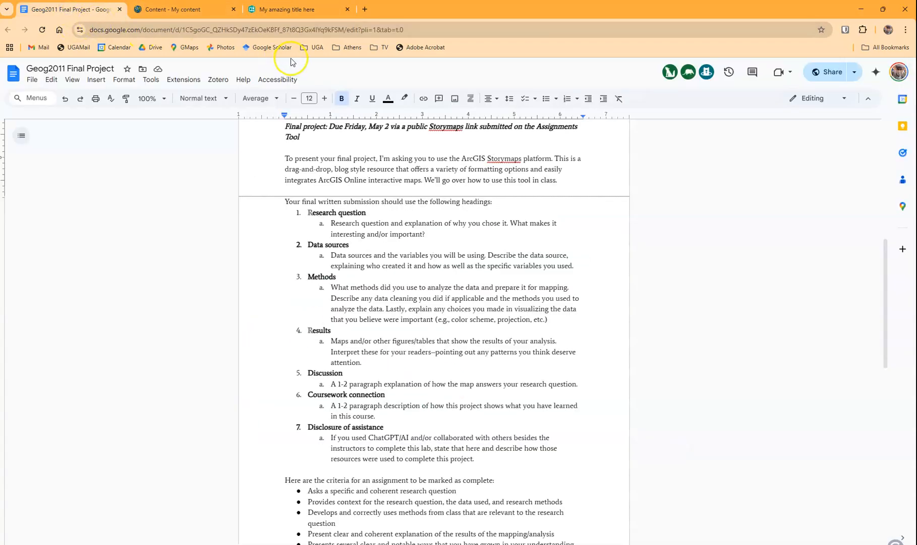
left_click(269, 10)
left_click(290, 447)
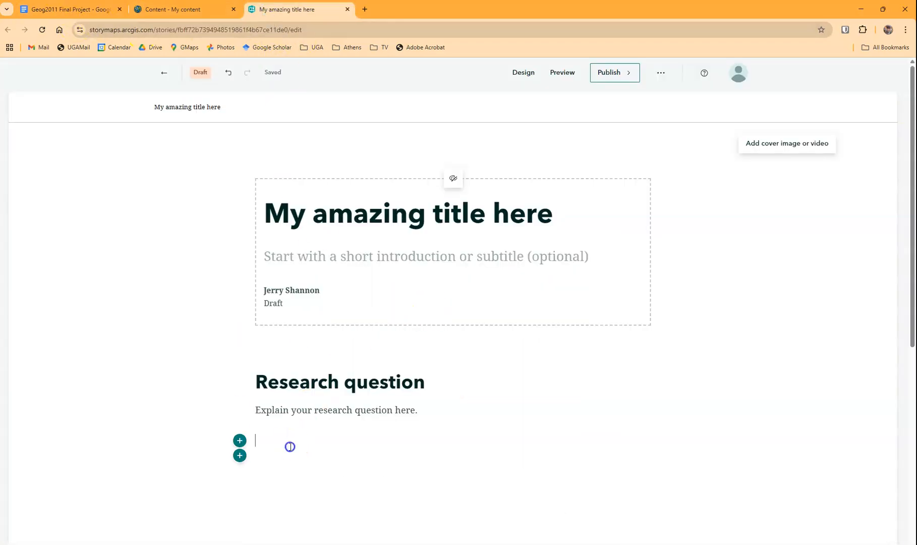
type("Data sources")
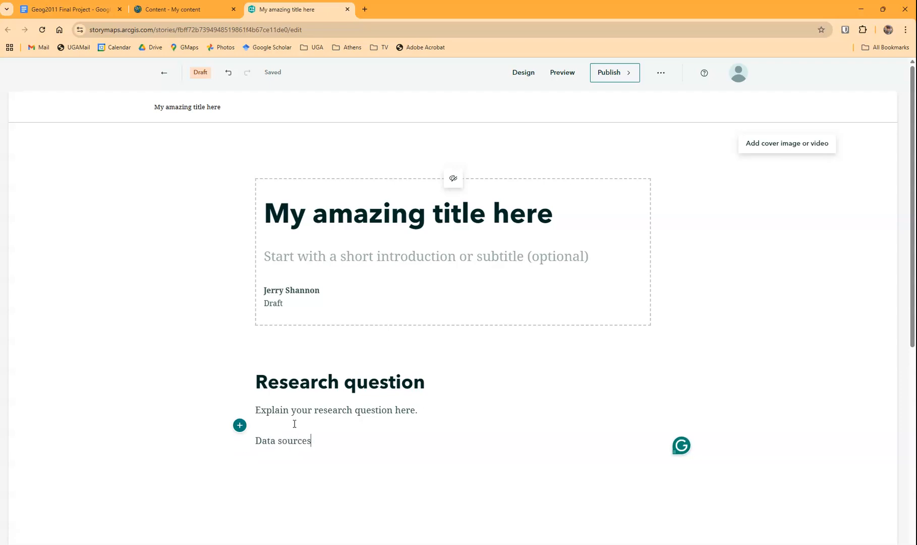
left_click(67, 8)
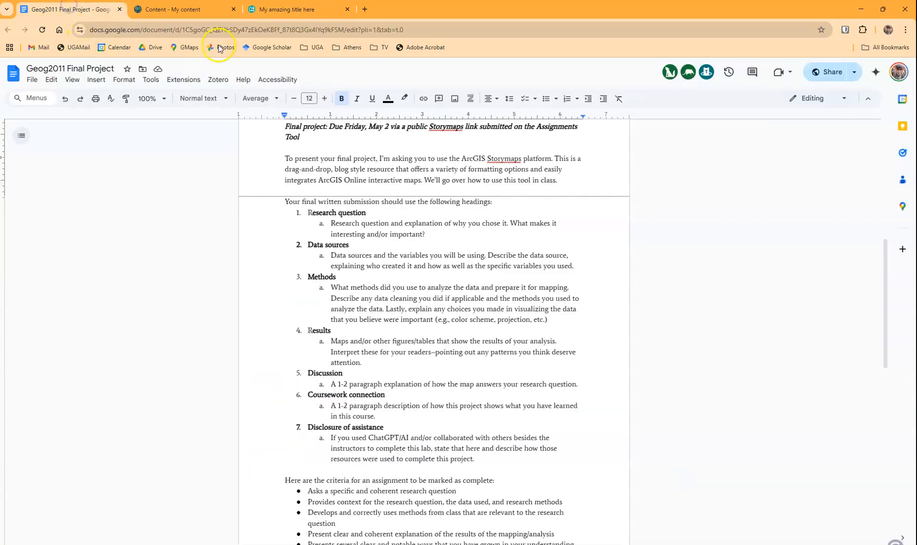
left_click(302, 8)
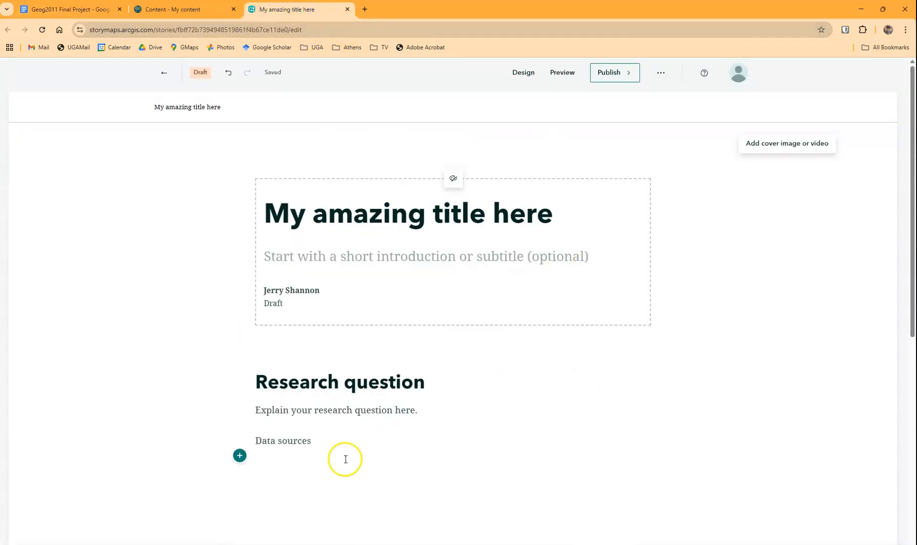
left_click(326, 469)
key("Return")
type("Results")
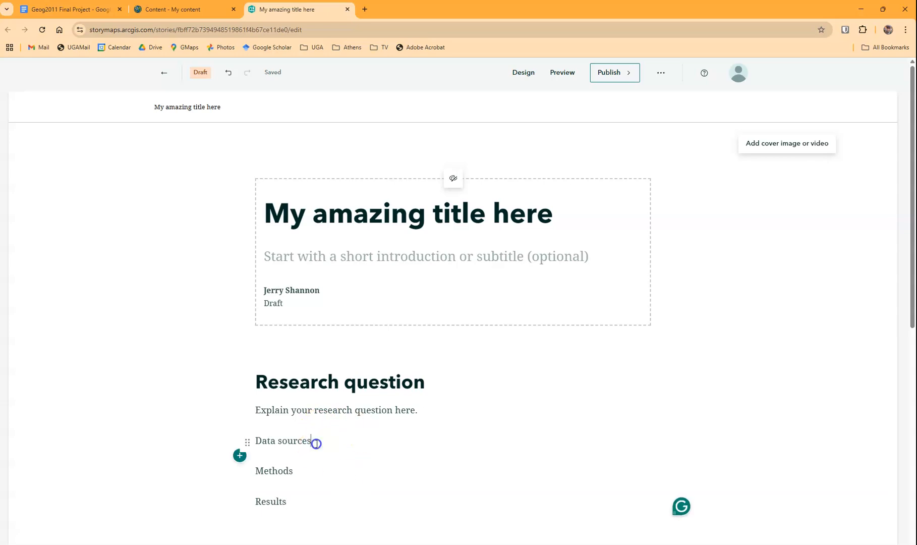
Format the "Data sources" line as Heading 1
left_click_drag(316, 443, 236, 435)
left_click(193, 462)
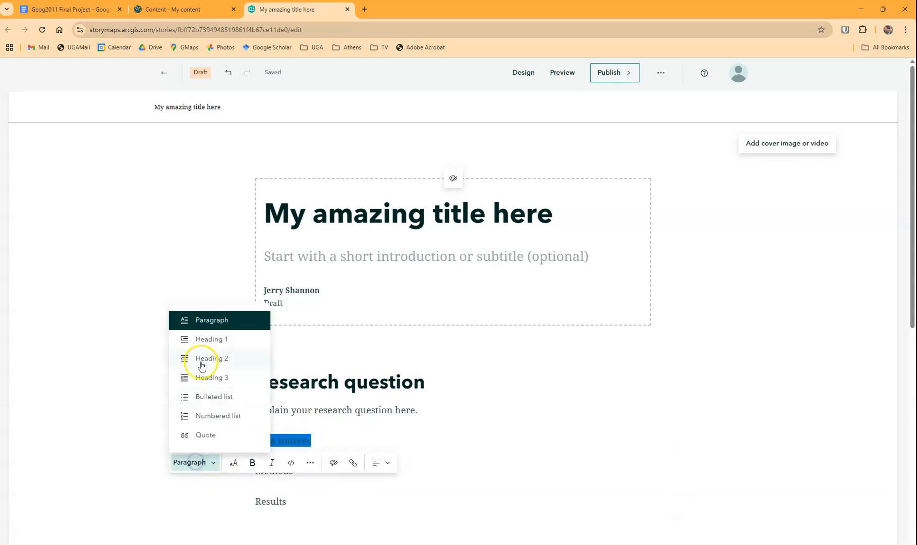
left_click(199, 337)
left_click(286, 516)
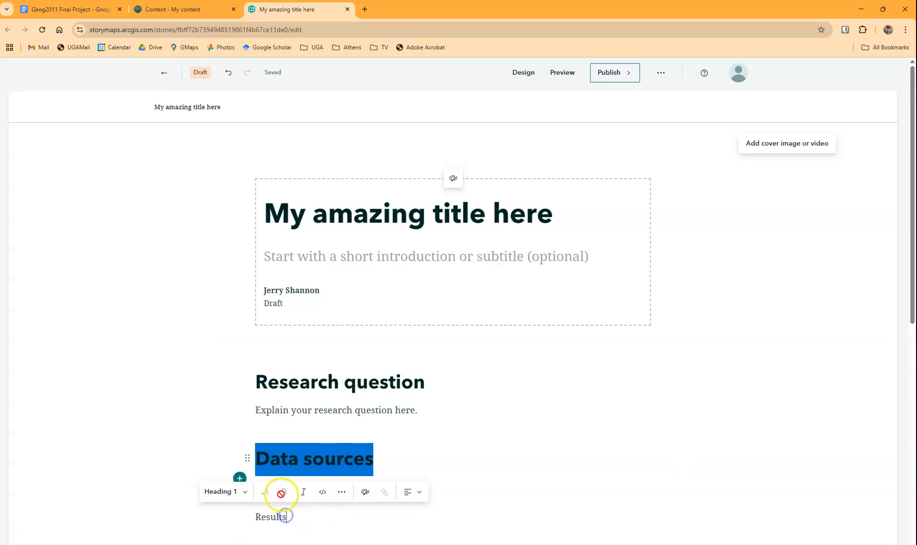
left_click(226, 498)
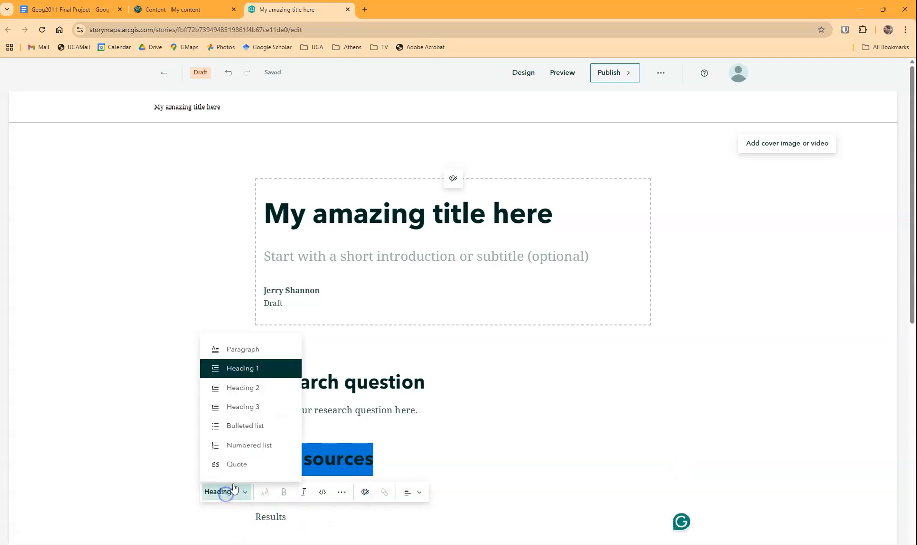
left_click(228, 370)
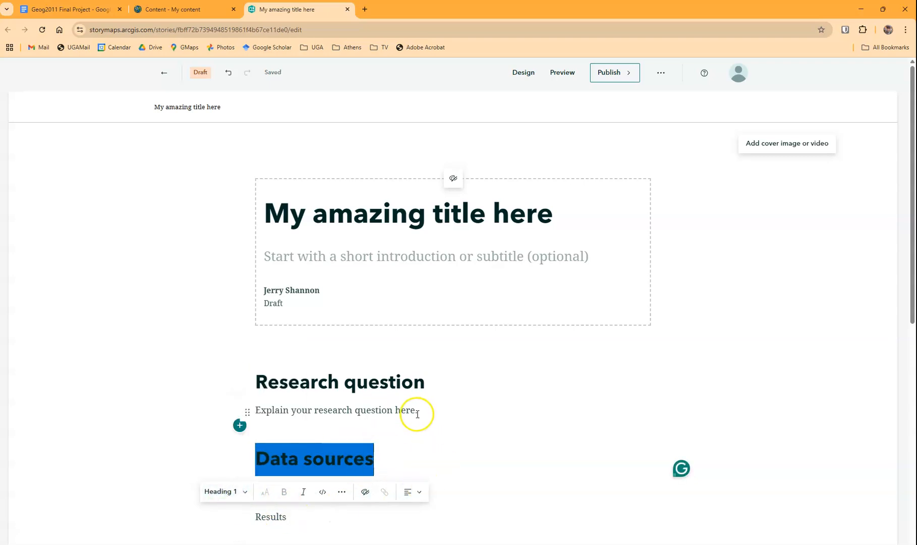
Format the "Methods" line as Heading 1
scroll(416, 414, "down", 4)
left_click(311, 379)
left_click(279, 293)
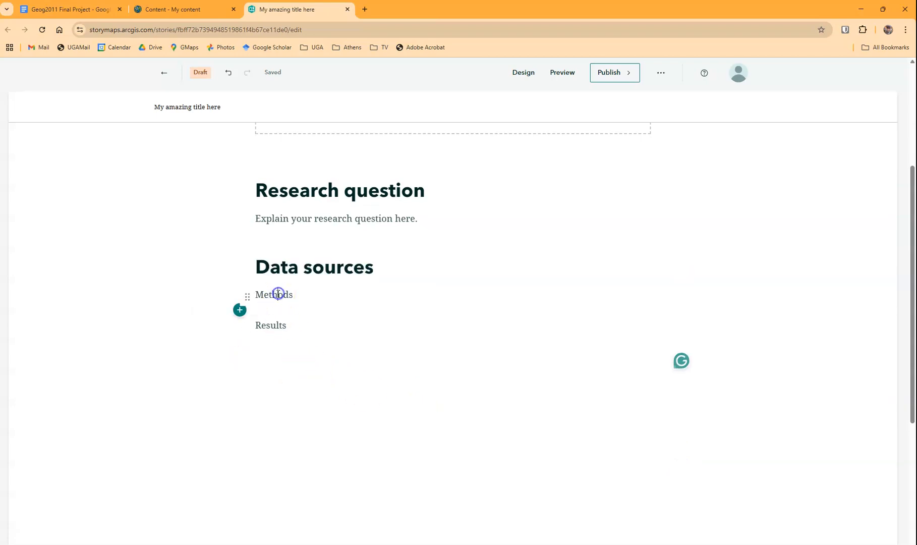
left_click_drag(293, 293, 275, 290)
left_click(191, 316)
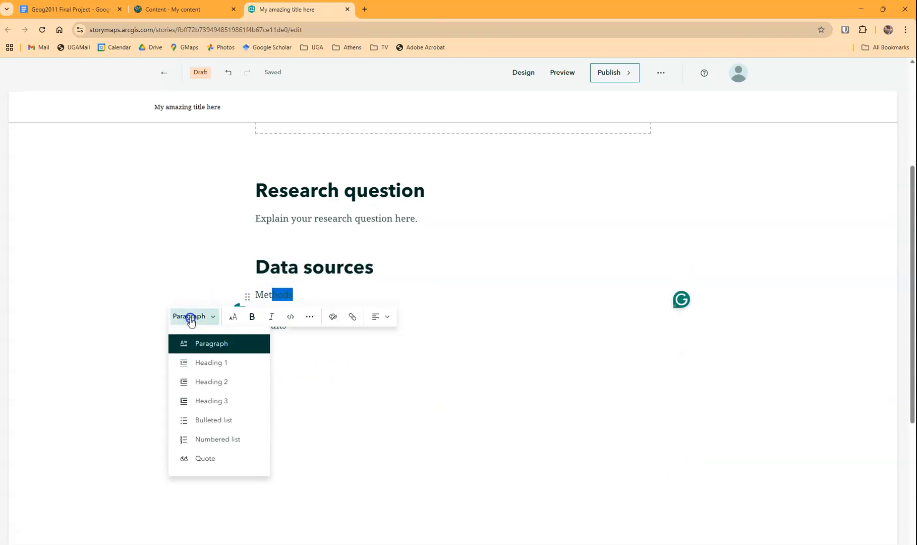
left_click(197, 359)
left_click(339, 422)
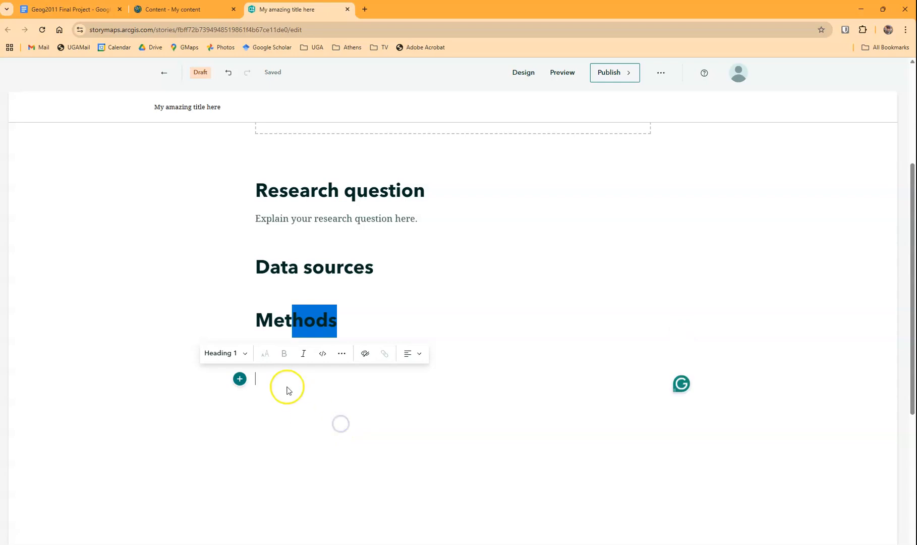
left_click(442, 284)
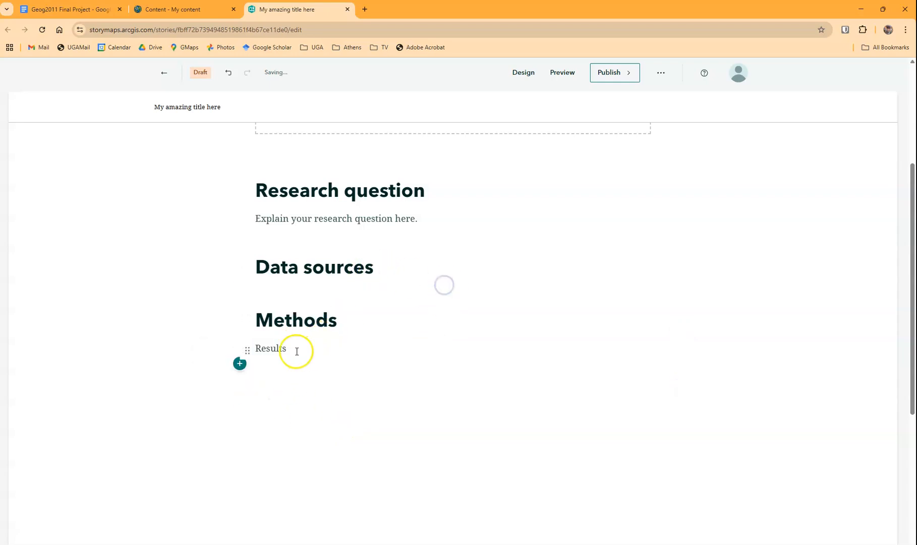
Format the "Results" line as Heading 1 and add the paragraph "Here's the results of my analysis" beneath it
left_click_drag(293, 349, 261, 349)
left_click(197, 378)
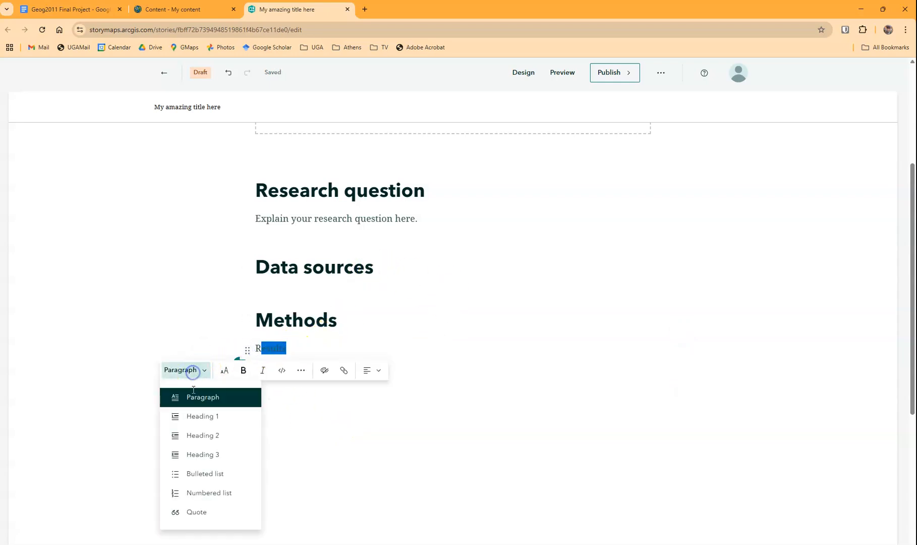
left_click(182, 414)
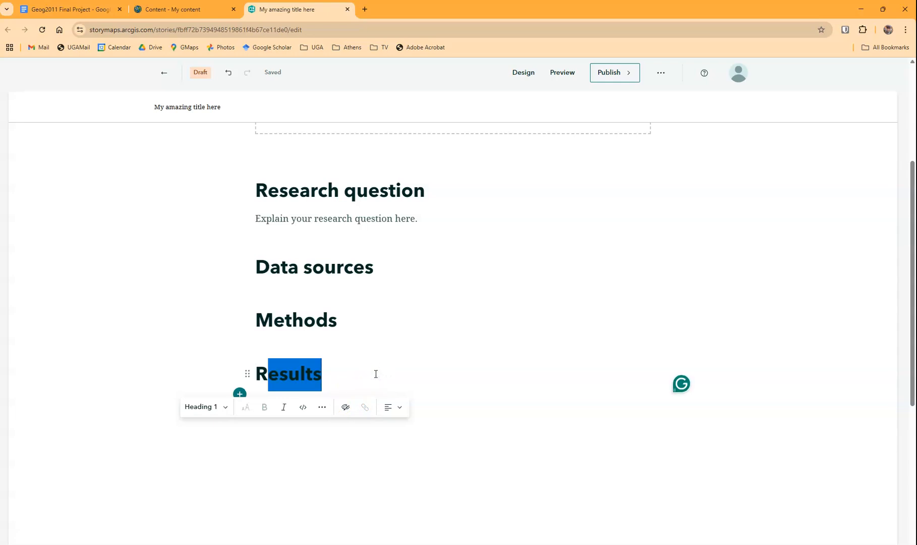
left_click(362, 369)
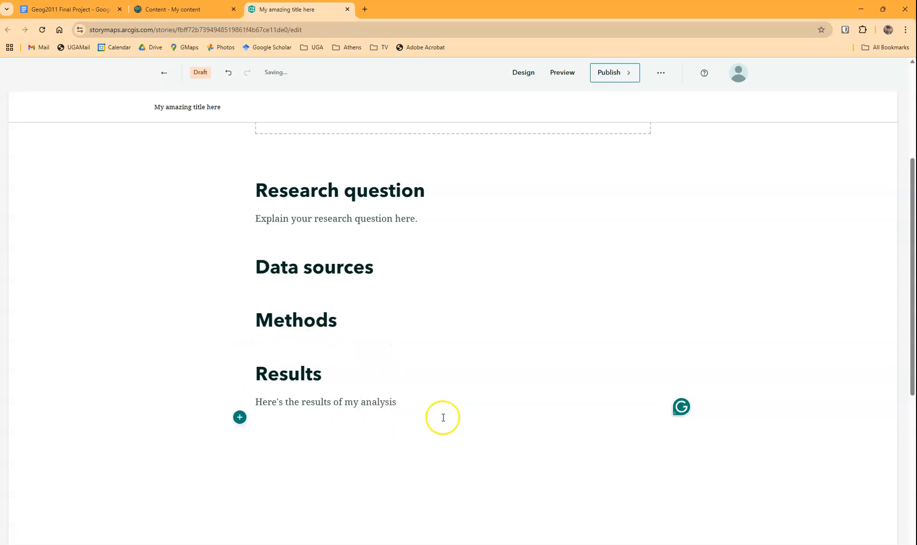
Insert the image united_states_map_2x from the Downloads folder below the "Here's the results of my analysis." paragraph
key("Return")
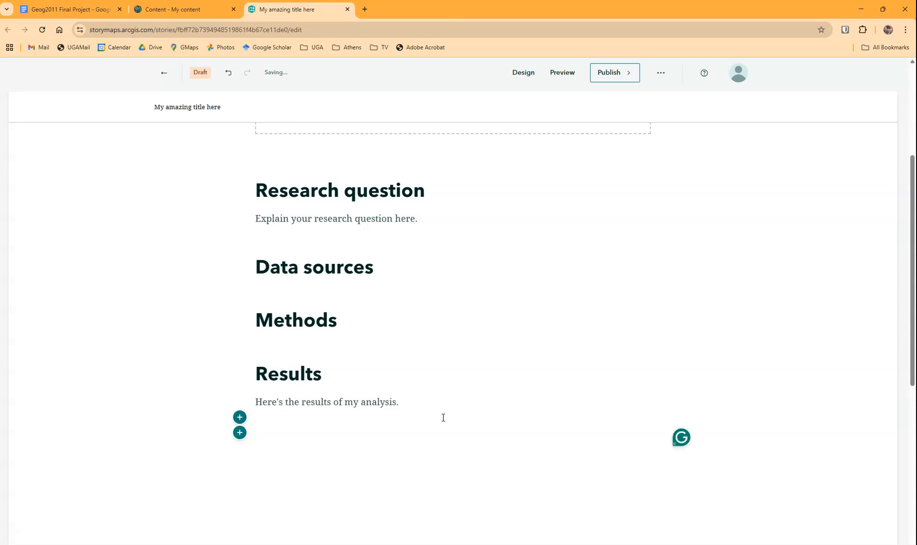
left_click(246, 426)
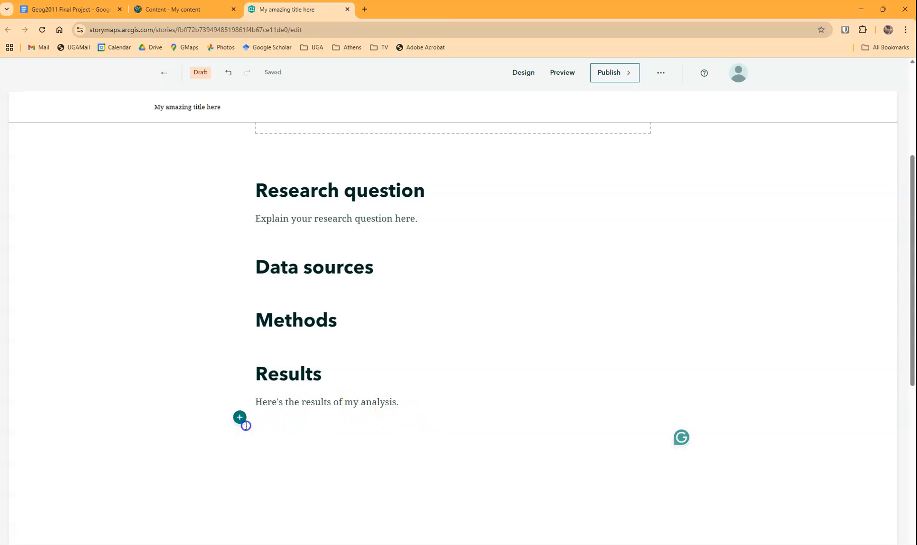
scroll(288, 421, "down", 2)
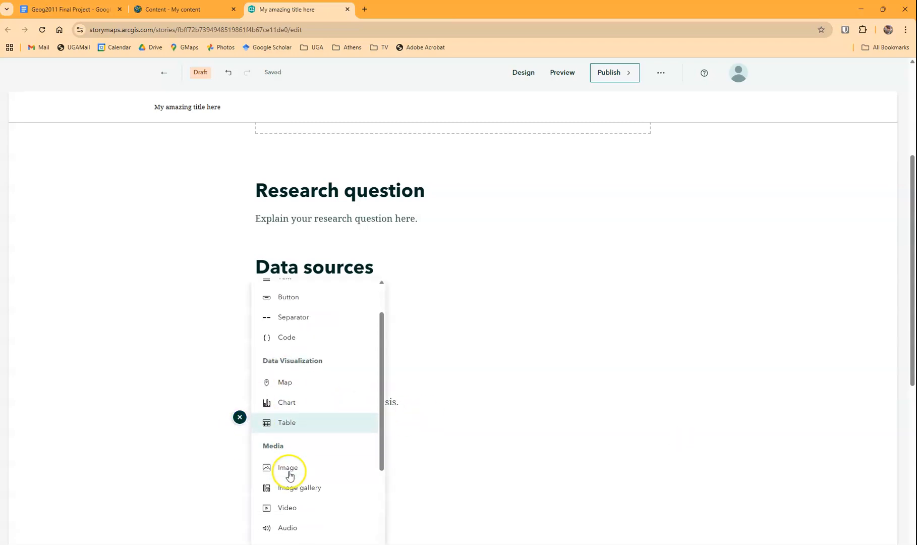
left_click(288, 415)
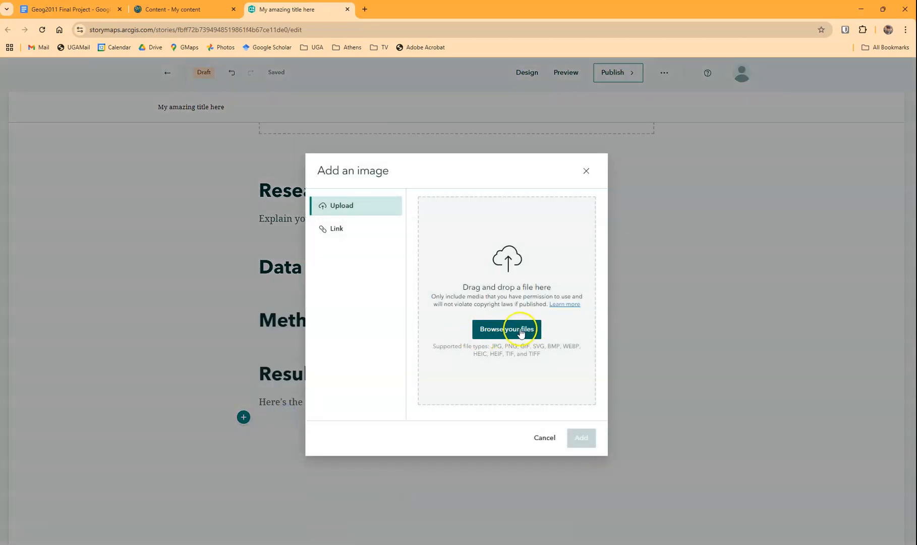
left_click(525, 329)
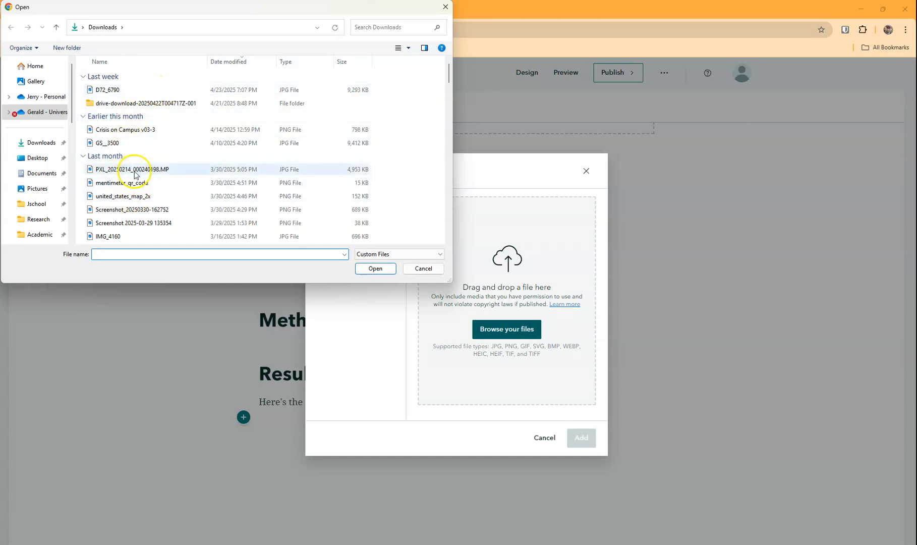
double_click(128, 196)
left_click(582, 438)
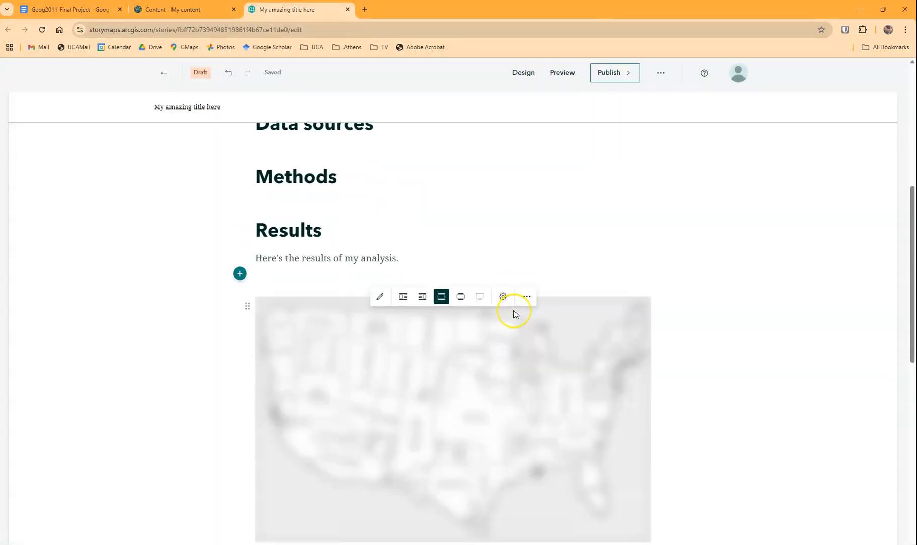
Try the layout that floats the results image beside the text, and set it to the wide layout extending beyond the text column
left_click(460, 202)
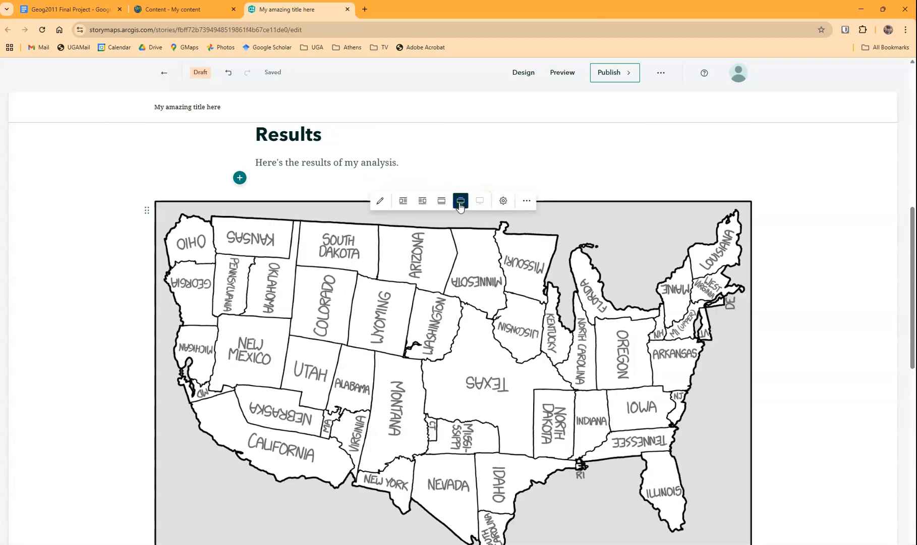
left_click(422, 200)
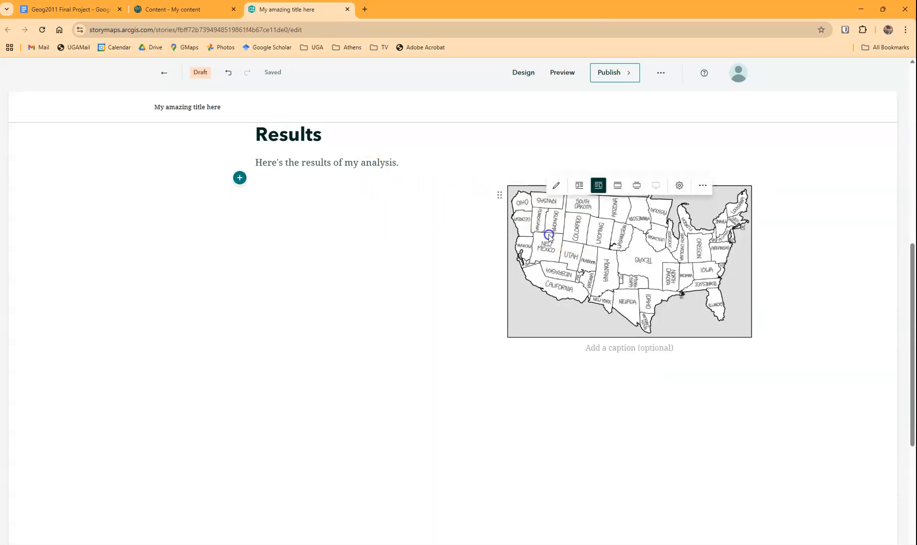
left_click(635, 184)
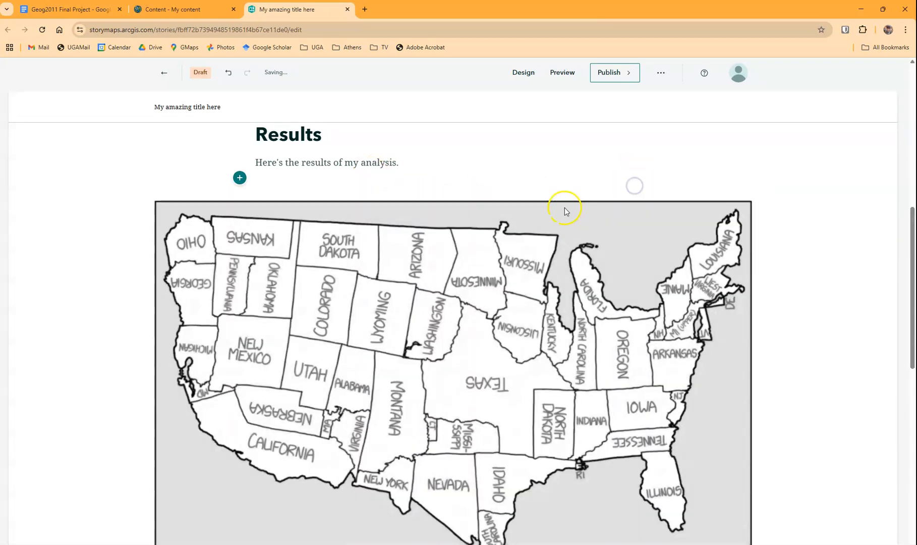
Add a map block below the results image and choose the medinc_cty map from the existing content
scroll(491, 266, "down", 4)
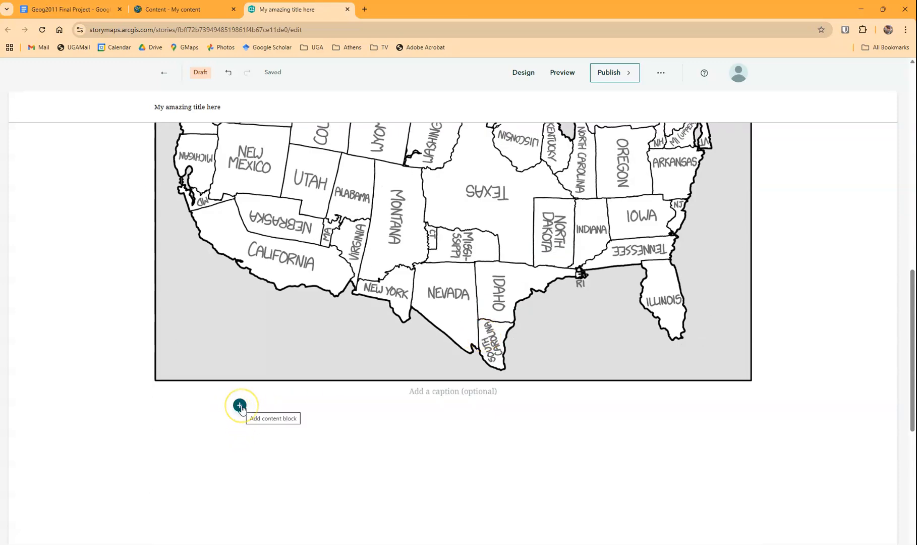
left_click(240, 406)
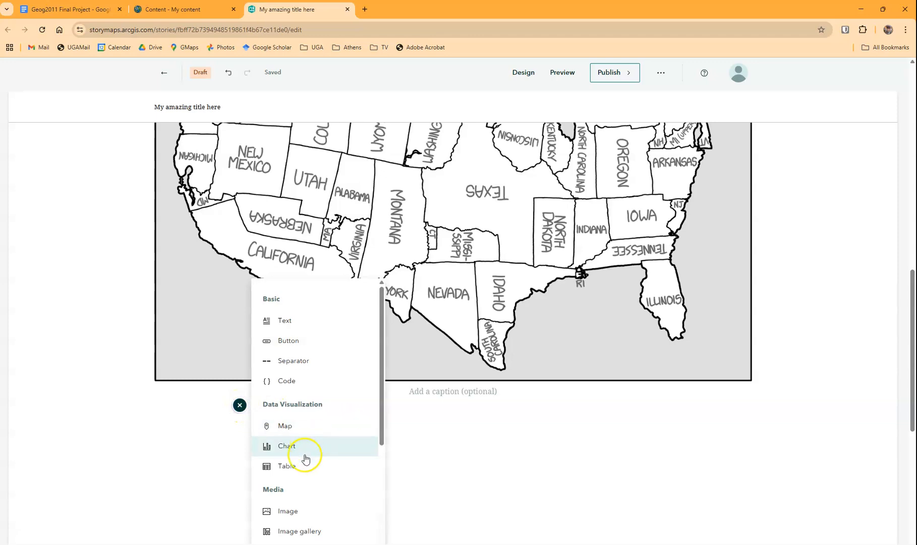
left_click(299, 432)
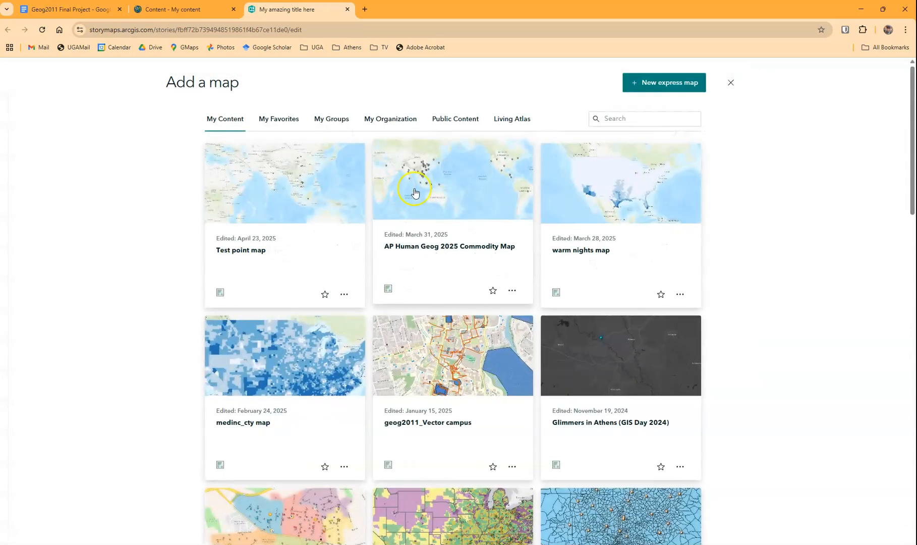
left_click(318, 365)
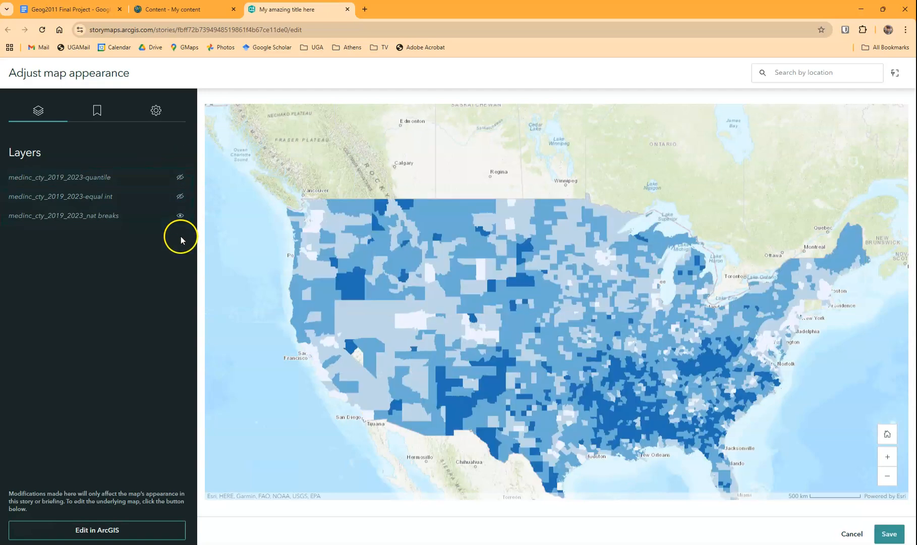
Show only the medinc_cty_2019_2023-quantile layer, hiding the equal int and nat breaks layers, and save the map's appearance
left_click(180, 177)
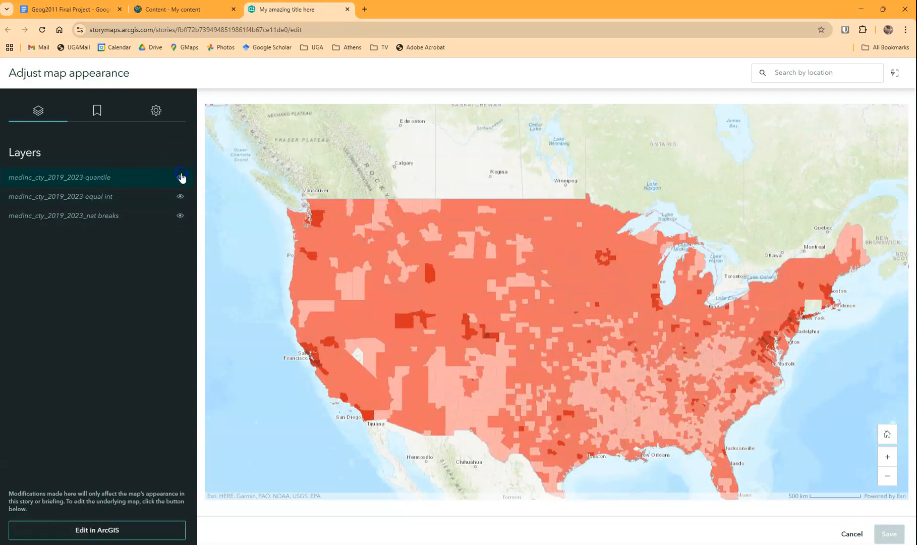
left_click(181, 197)
left_click(180, 215)
left_click(410, 311)
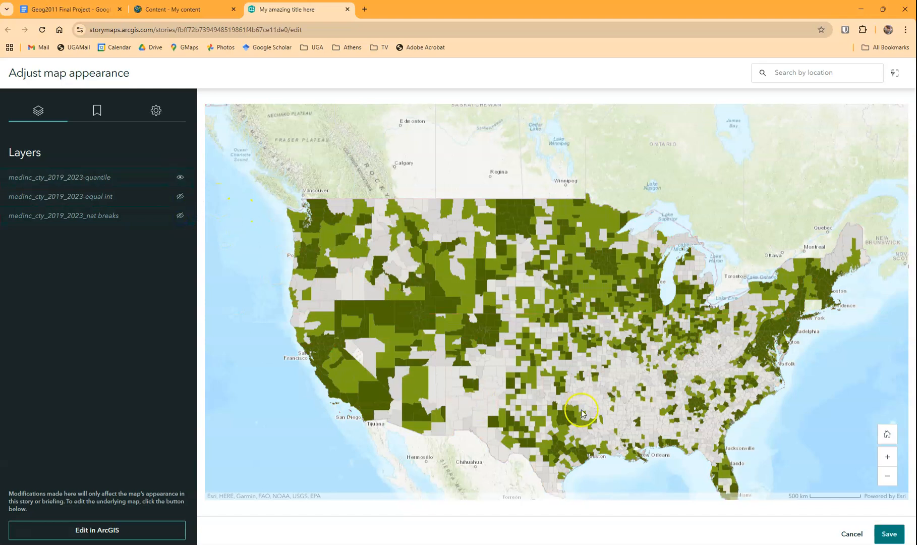
left_click(894, 532)
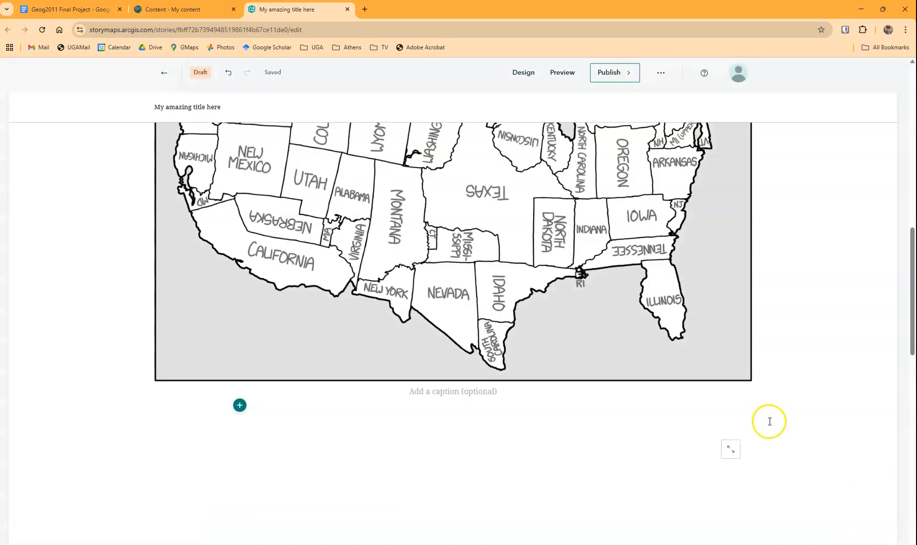
Test the embedded medinc_cty map's interactivity by zooming it in and out and panning across the United States
scroll(727, 405, "down", 6)
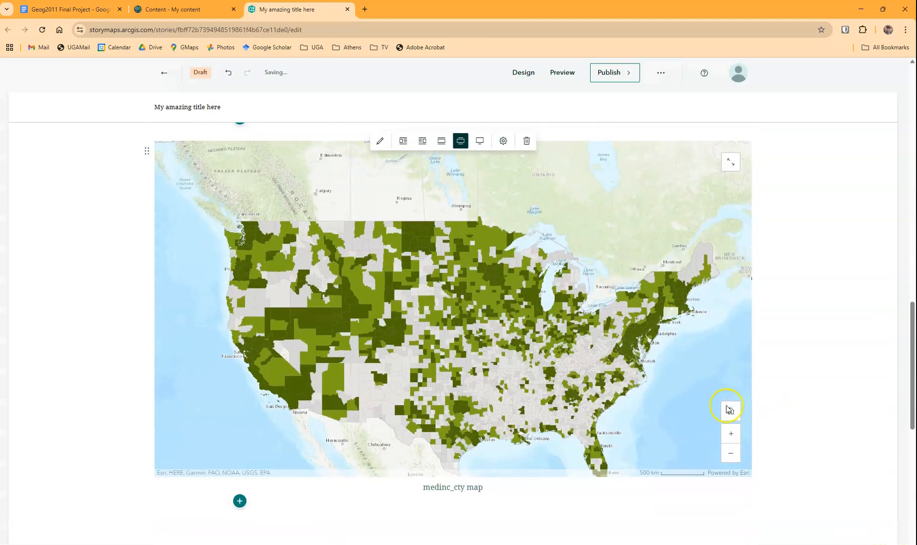
left_click(727, 435)
left_click(731, 453)
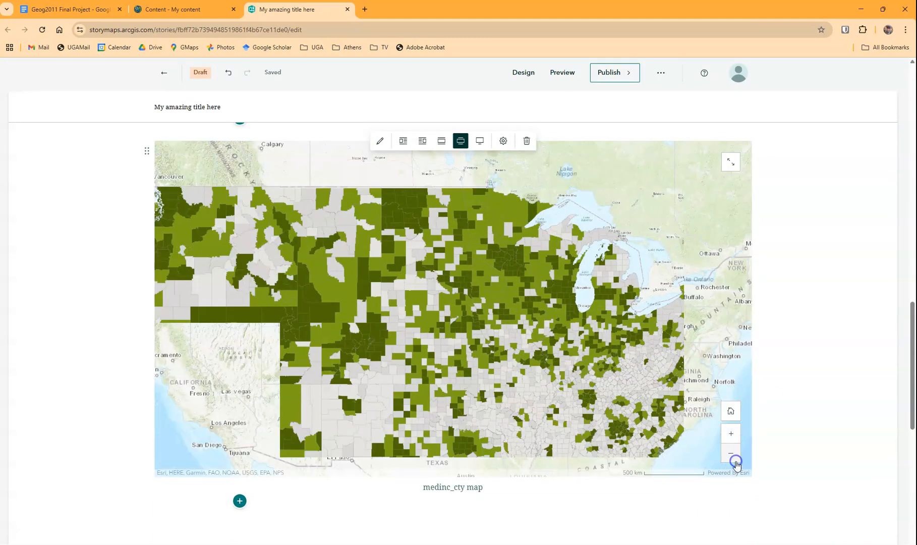
left_click_drag(608, 344, 537, 272)
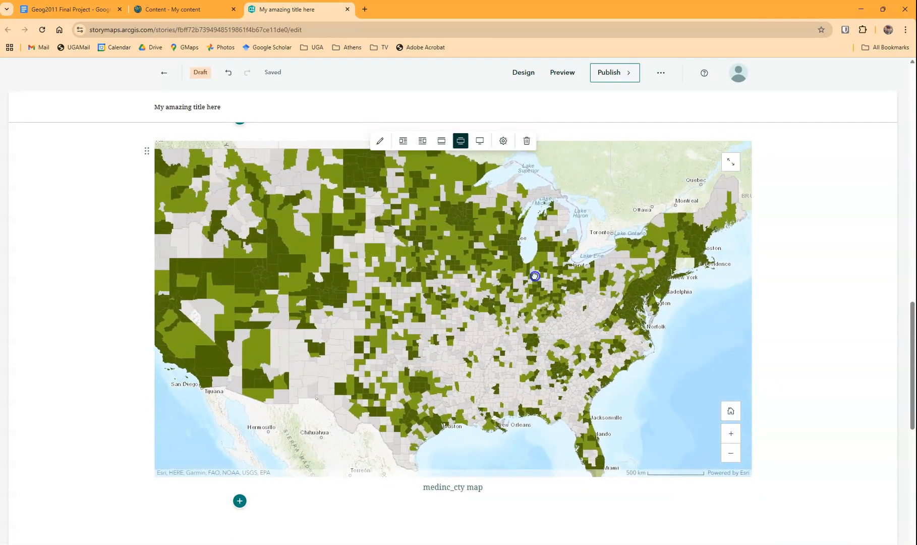
Insert a Swipe block below the medinc_cty map
scroll(780, 385, "down", 2)
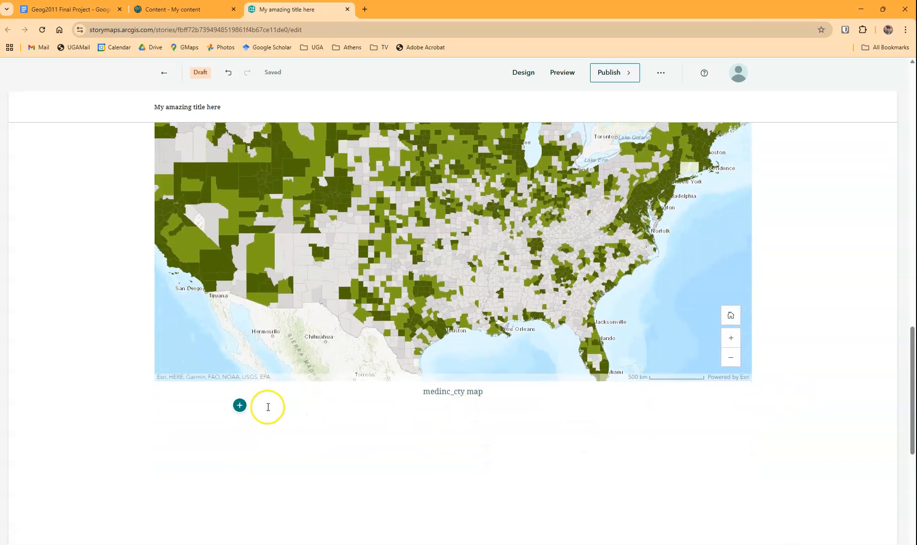
left_click(239, 407)
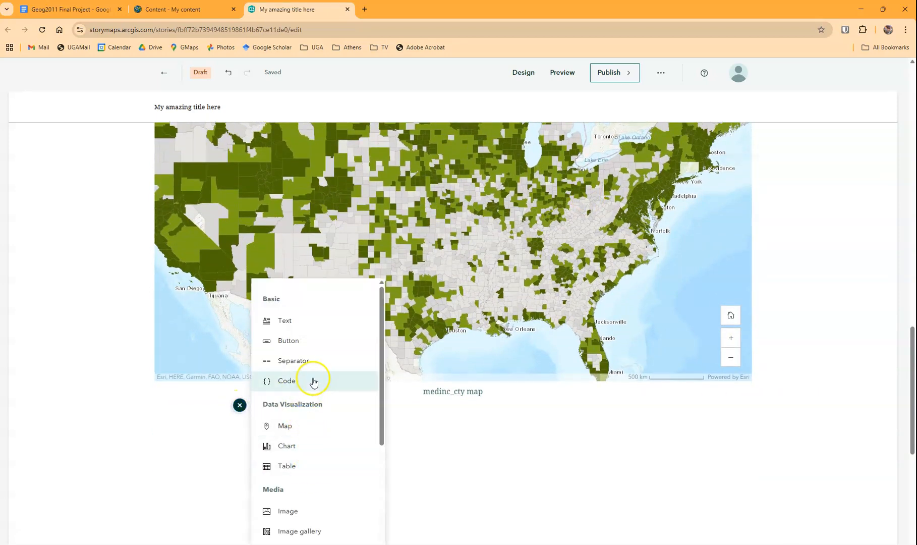
scroll(309, 387, "down", 2)
scroll(313, 504, "down", 2)
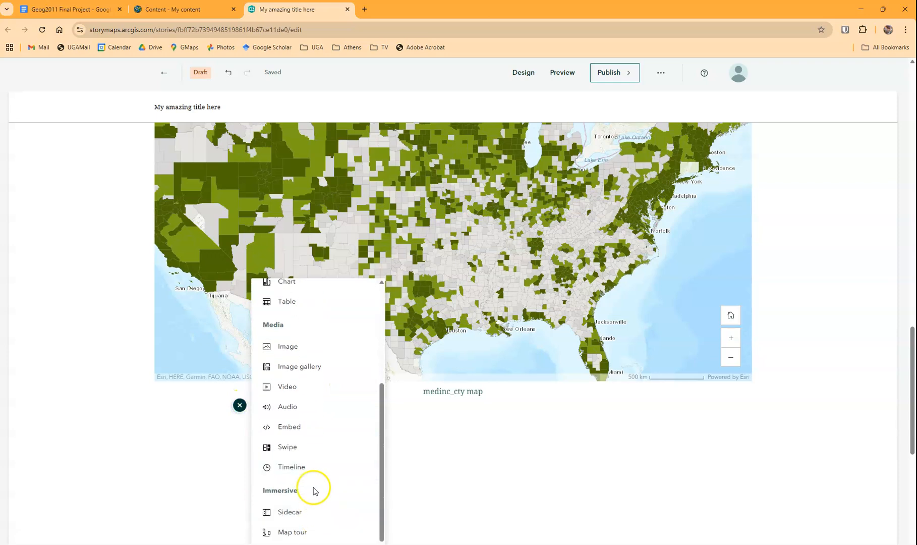
left_click(285, 455)
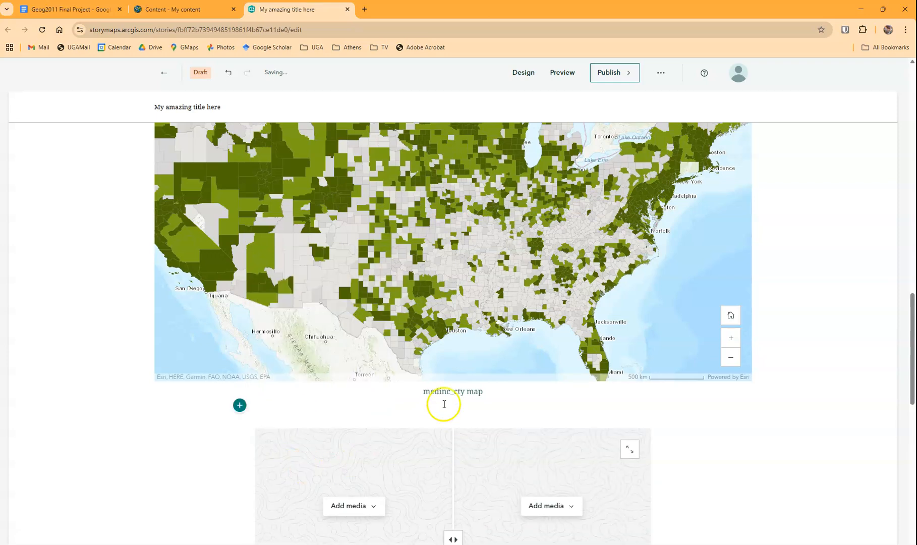
scroll(610, 403, "down", 4)
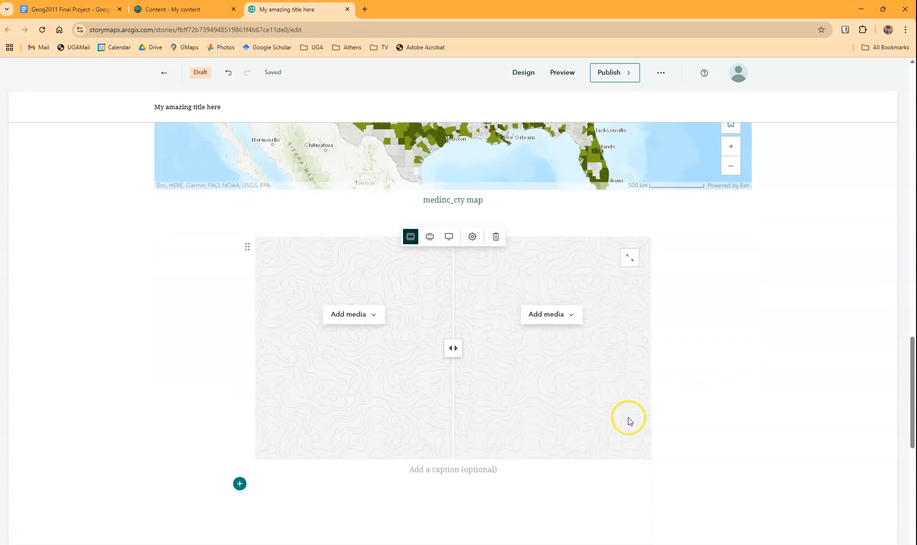
Add the warm nights map as the web map for the swipe block's left half and save it with its default appearance
left_click(356, 315)
left_click(360, 364)
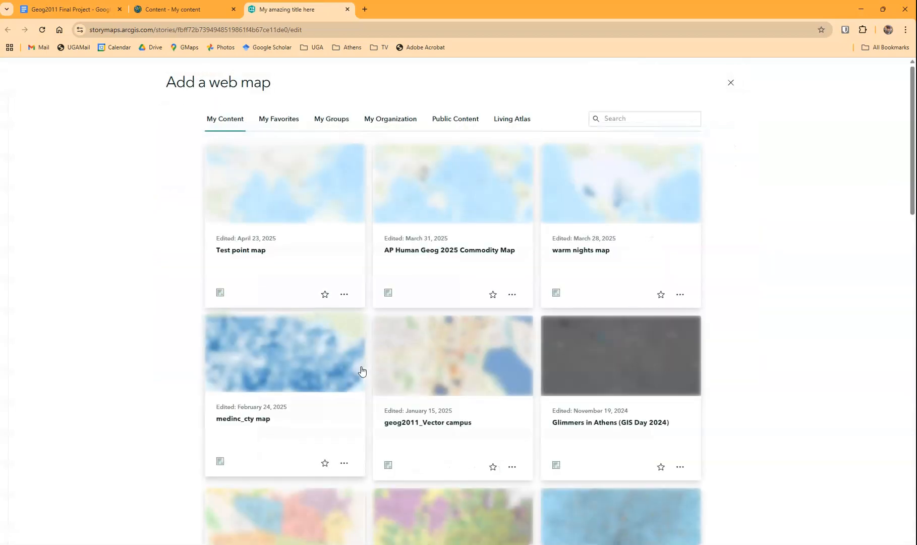
left_click(582, 254)
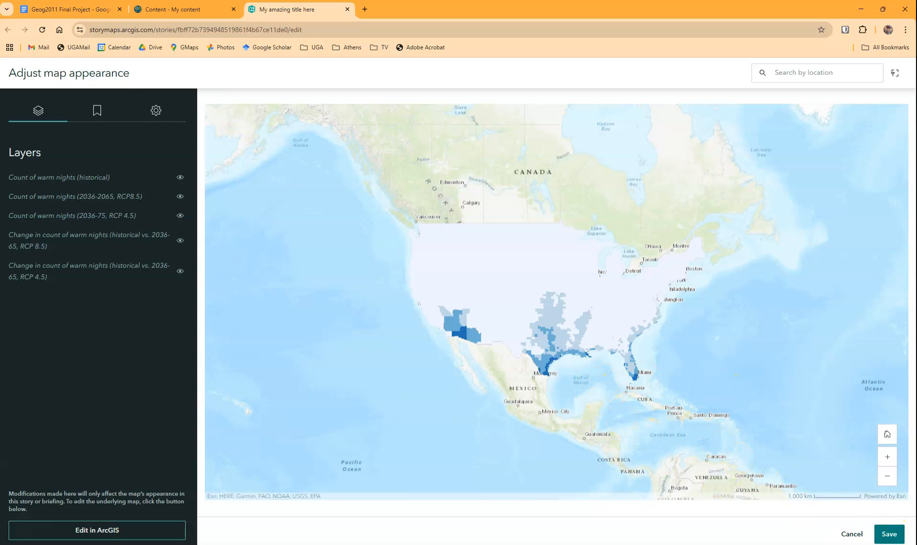
left_click(890, 536)
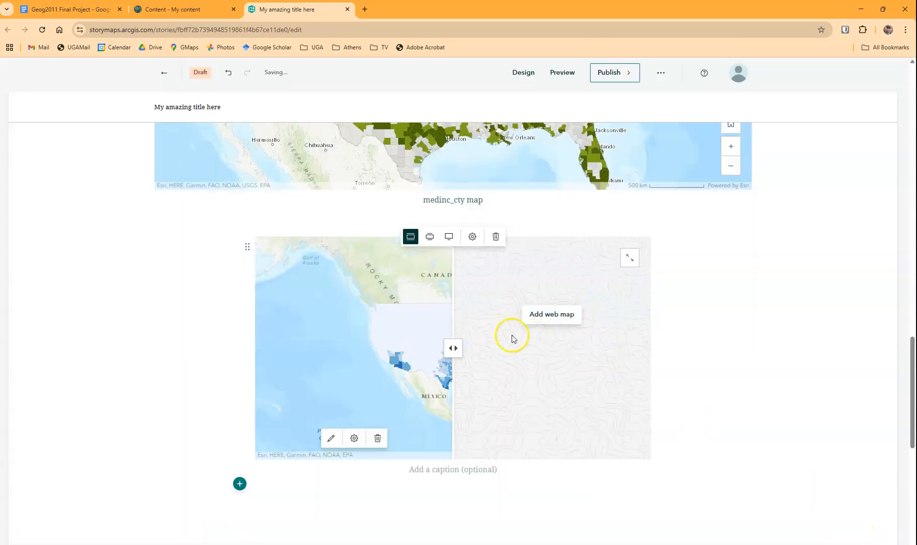
Add the medinc_cty map as the web map for the swipe block's right half
mouse_move(453, 349)
left_mouse_down()
mouse_move(311, 321)
mouse_move(491, 352)
mouse_move(499, 344)
mouse_move(468, 341)
left_mouse_up()
left_click(541, 316)
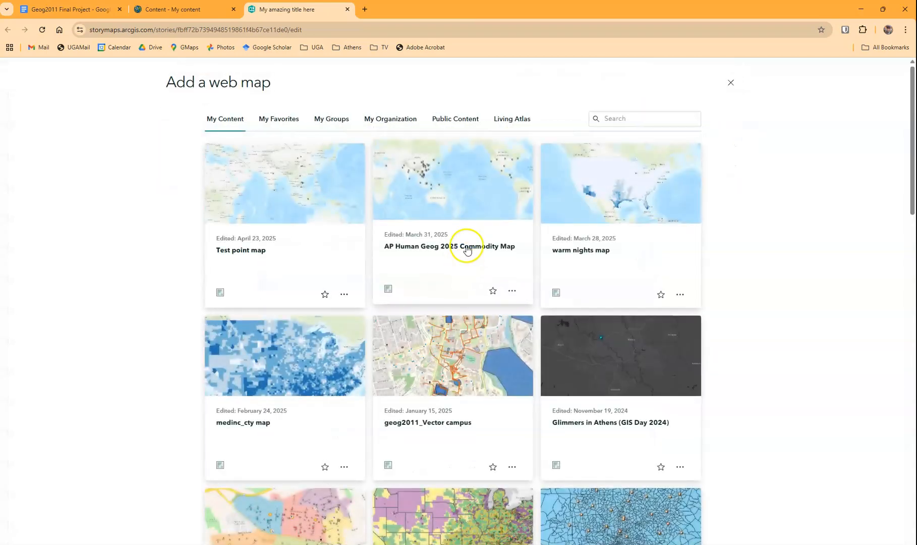
left_click(307, 362)
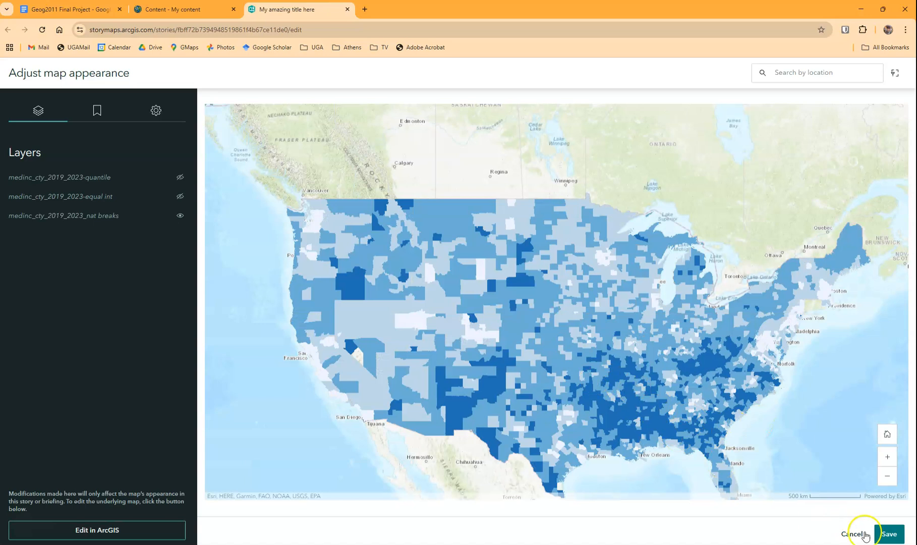
left_click(865, 535)
Compare the two maps in the swipe block by moving its divider
left_click_drag(472, 347, 503, 354)
left_click(621, 418)
left_click(621, 419)
Review the story's content up to its title, check the required headings in the Geog2011 Final Project document, and return to the story
scroll(768, 335, "up", 12)
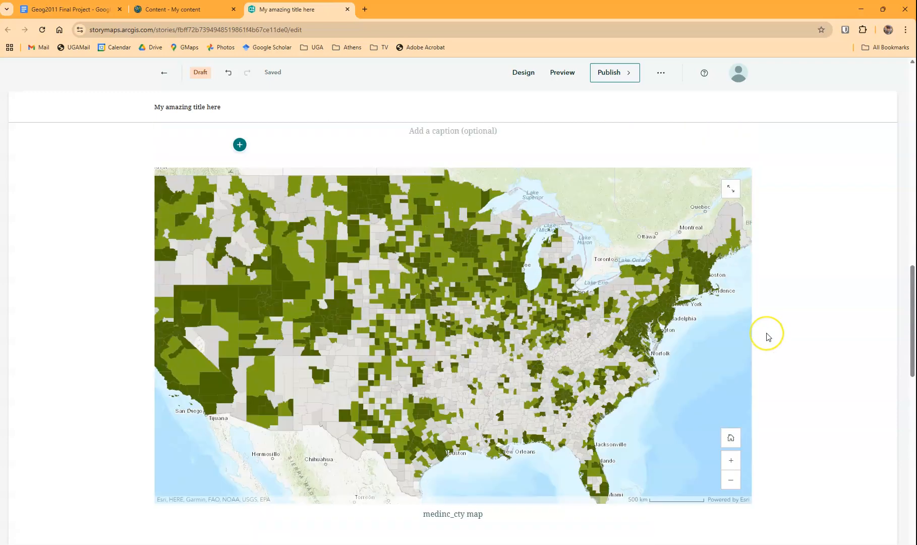
scroll(768, 336, "up", 7)
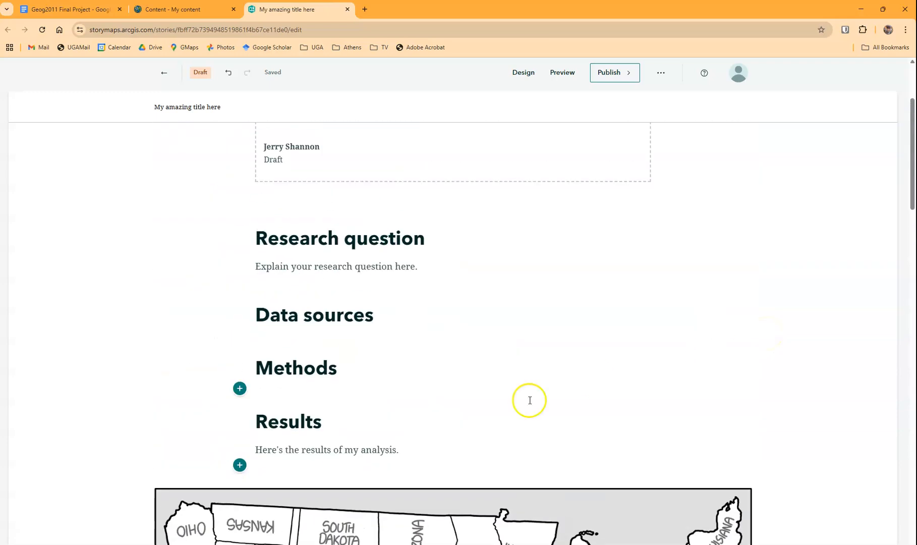
scroll(502, 302, "up", 3)
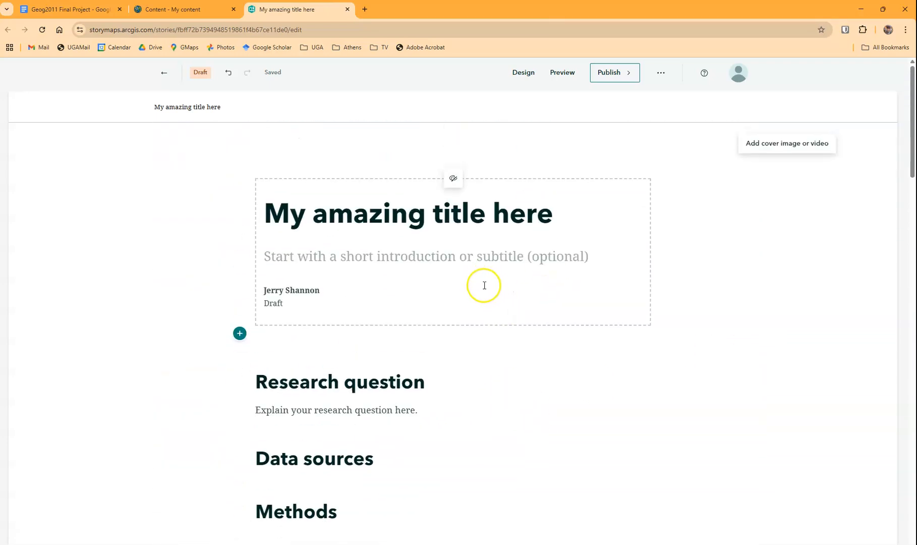
scroll(631, 295, "down", 6)
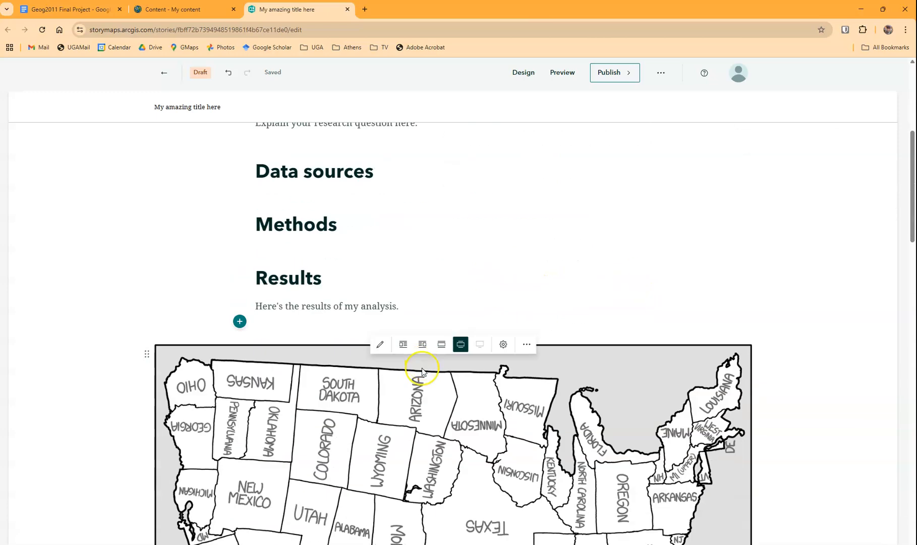
left_click(49, 9)
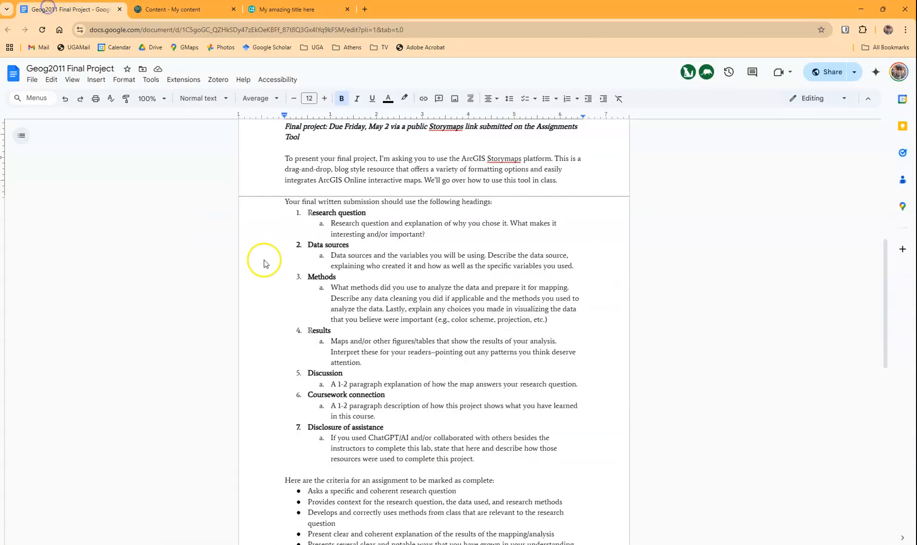
left_click(292, 6)
Publish the story with sharing set to Everyone (Public), updating the medinc_cty map's sharing to match
left_click(630, 75)
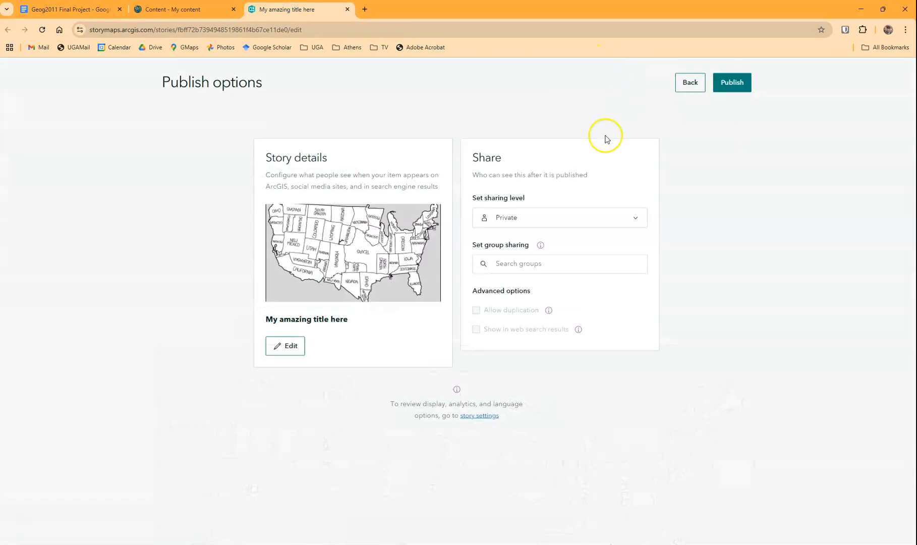
left_click(520, 218)
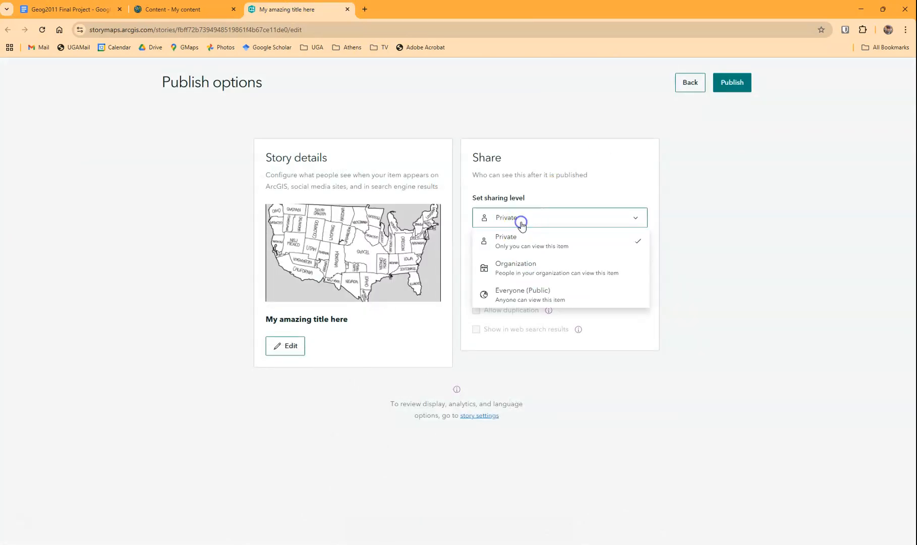
left_click(518, 298)
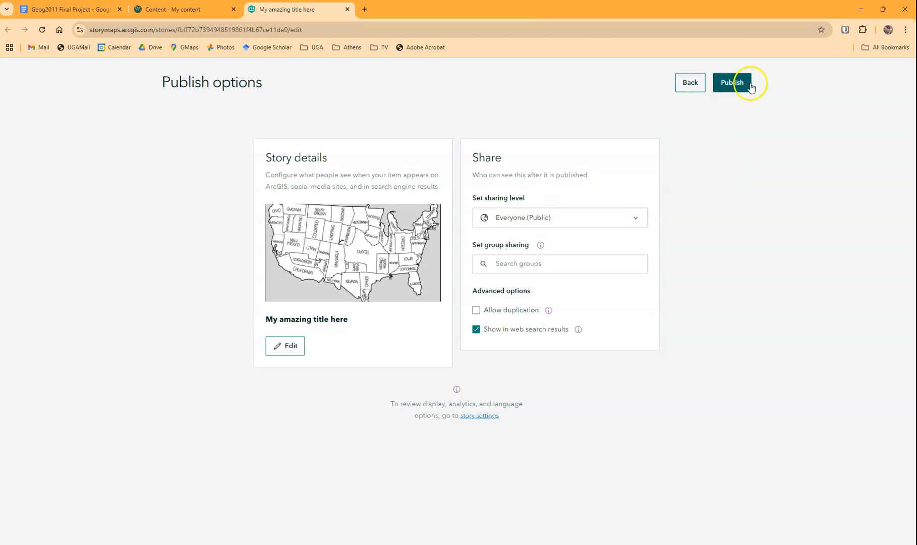
left_click(734, 84)
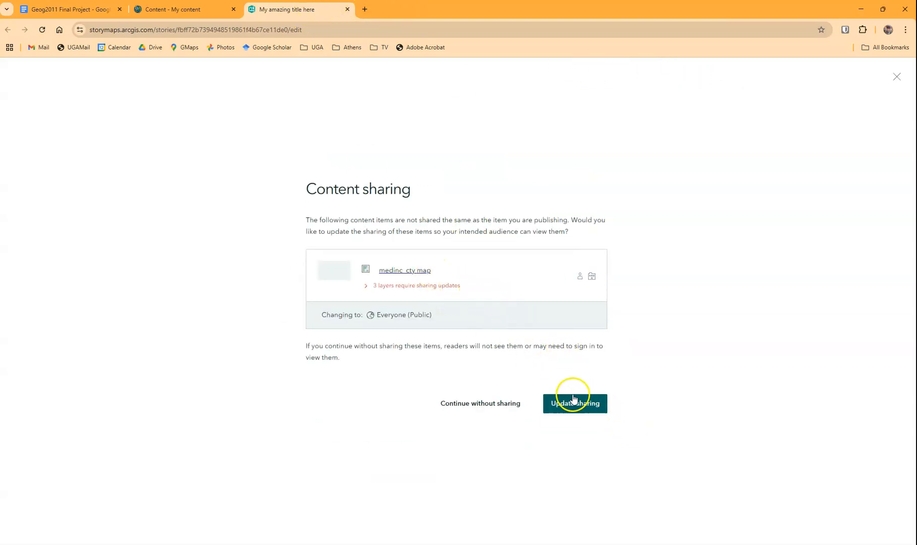
left_click(578, 410)
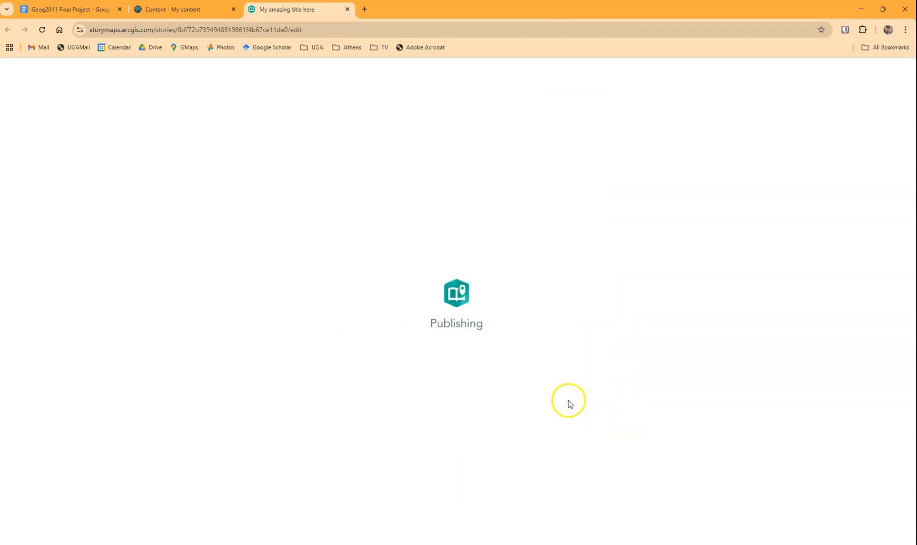